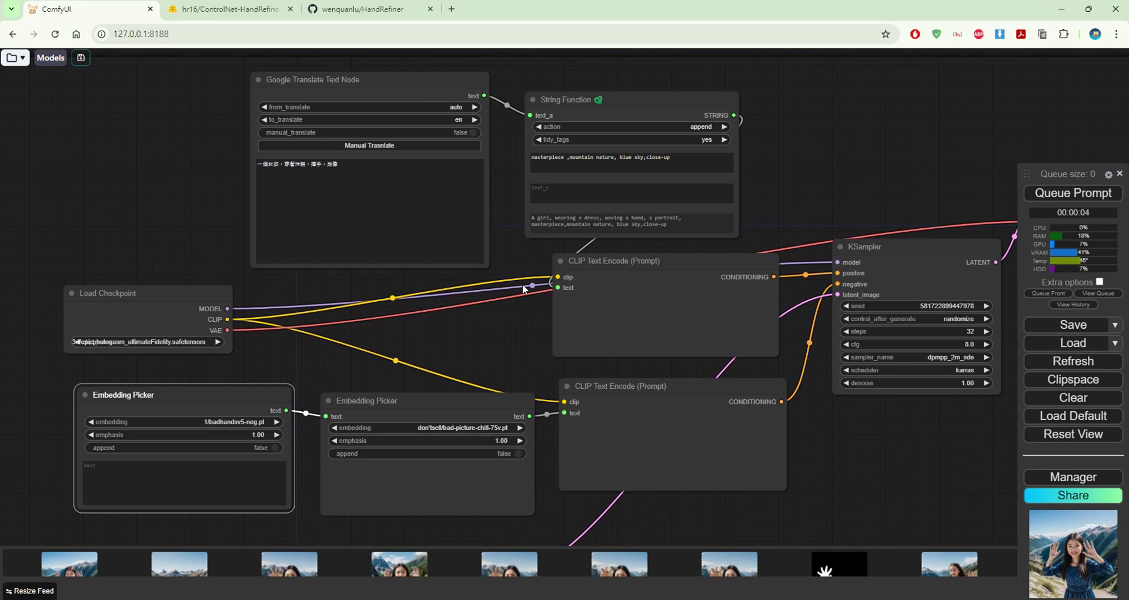
Pan across the workflow from the prompt and sampler nodes down to the hand-refining nodes
mouse_move(493, 323)
left_mouse_down()
mouse_move(485, 332)
mouse_move(398, 301)
mouse_move(467, 316)
left_mouse_up()
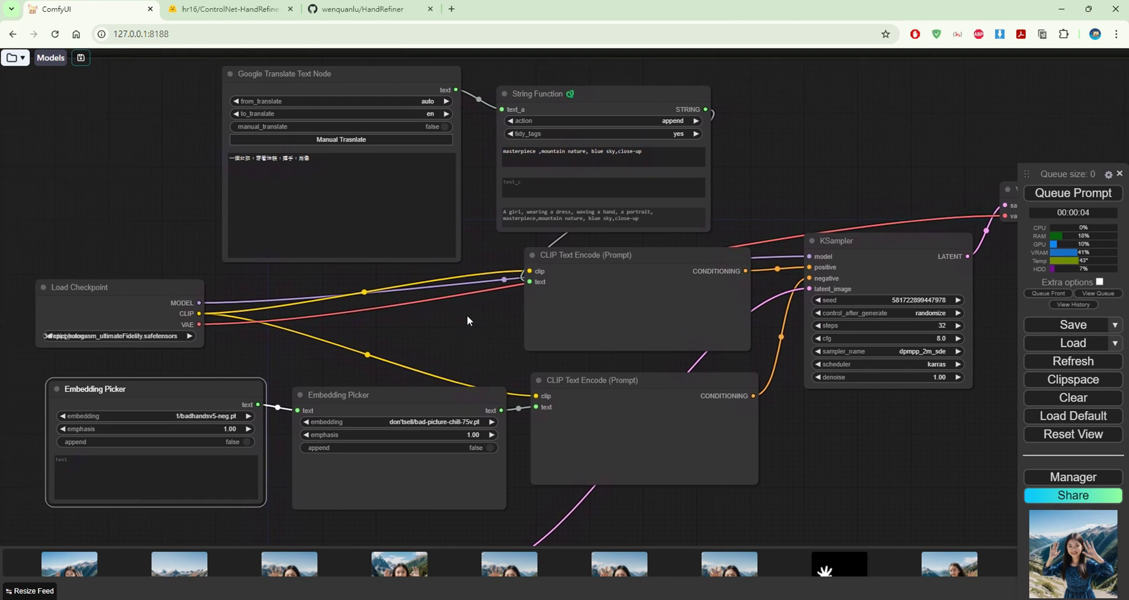
mouse_move(467, 315)
left_mouse_down()
mouse_move(421, 277)
mouse_move(426, 295)
mouse_move(478, 312)
left_mouse_up()
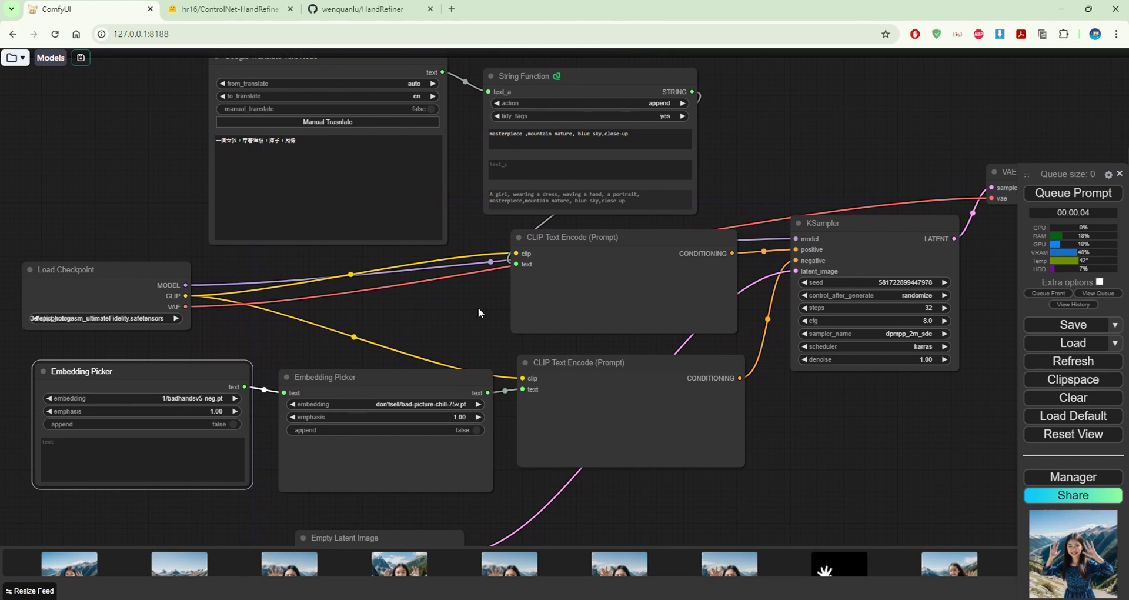
left_click_drag(917, 434, 843, 298)
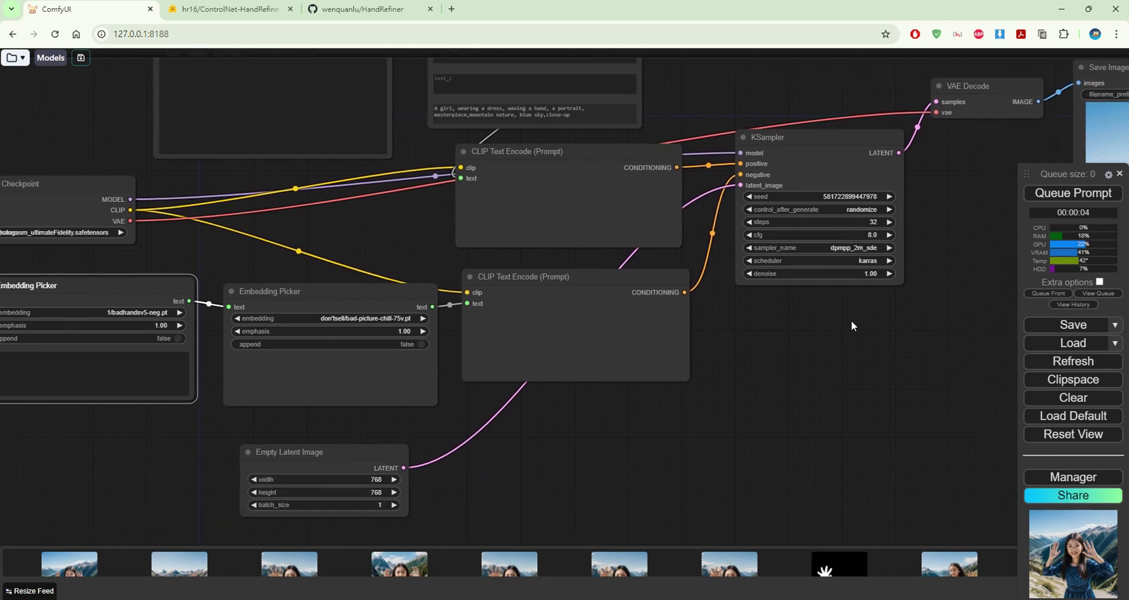
left_click_drag(776, 425, 647, 261)
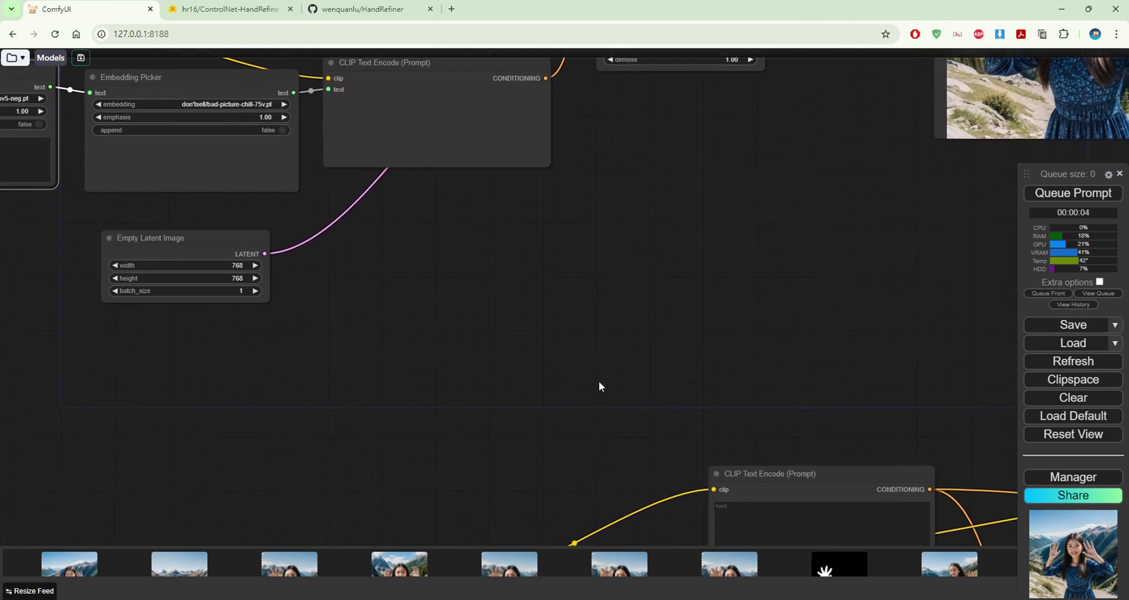
mouse_move(597, 386)
left_mouse_down()
mouse_move(525, 233)
mouse_move(559, 395)
left_mouse_up()
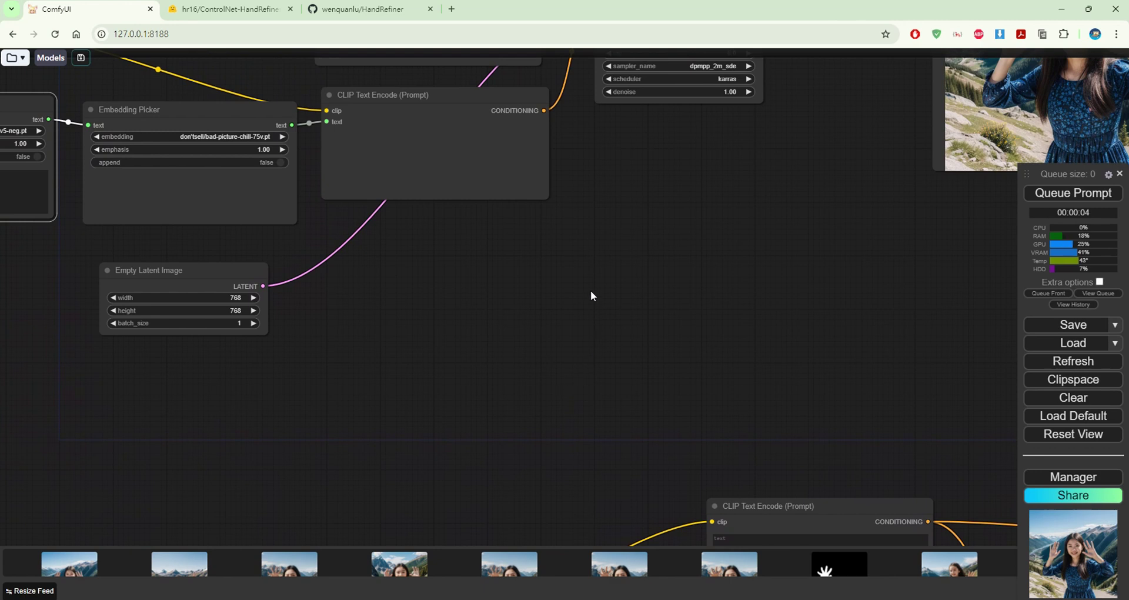
mouse_move(590, 291)
left_mouse_down()
mouse_move(549, 362)
mouse_move(508, 399)
left_mouse_up()
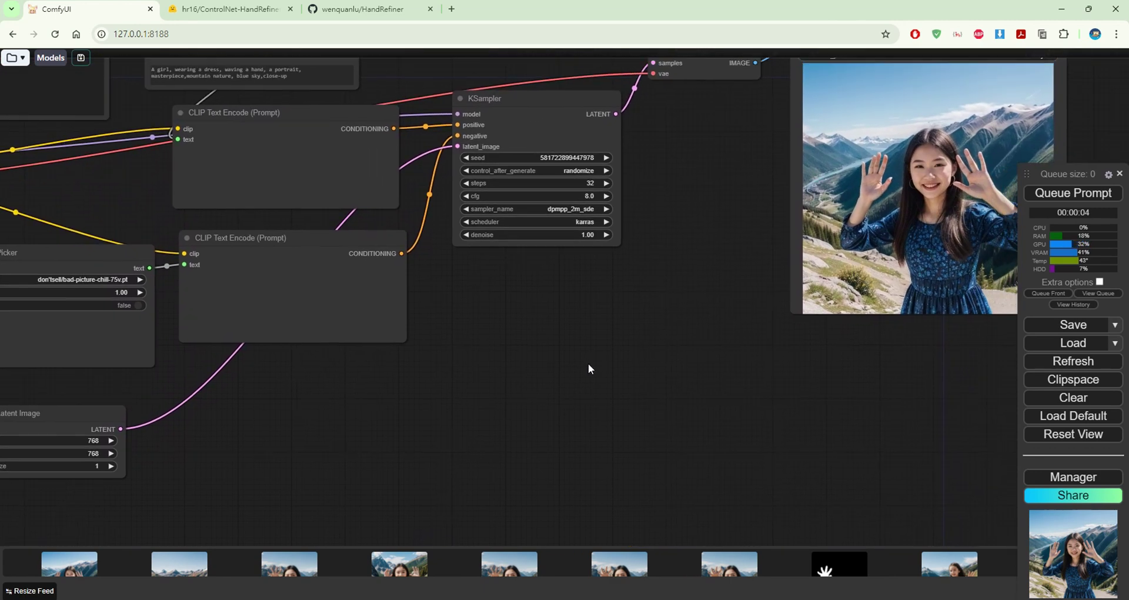
mouse_move(590, 368)
left_mouse_down()
mouse_move(498, 433)
mouse_move(568, 382)
mouse_move(597, 245)
left_mouse_up()
left_click_drag(706, 458, 718, 271)
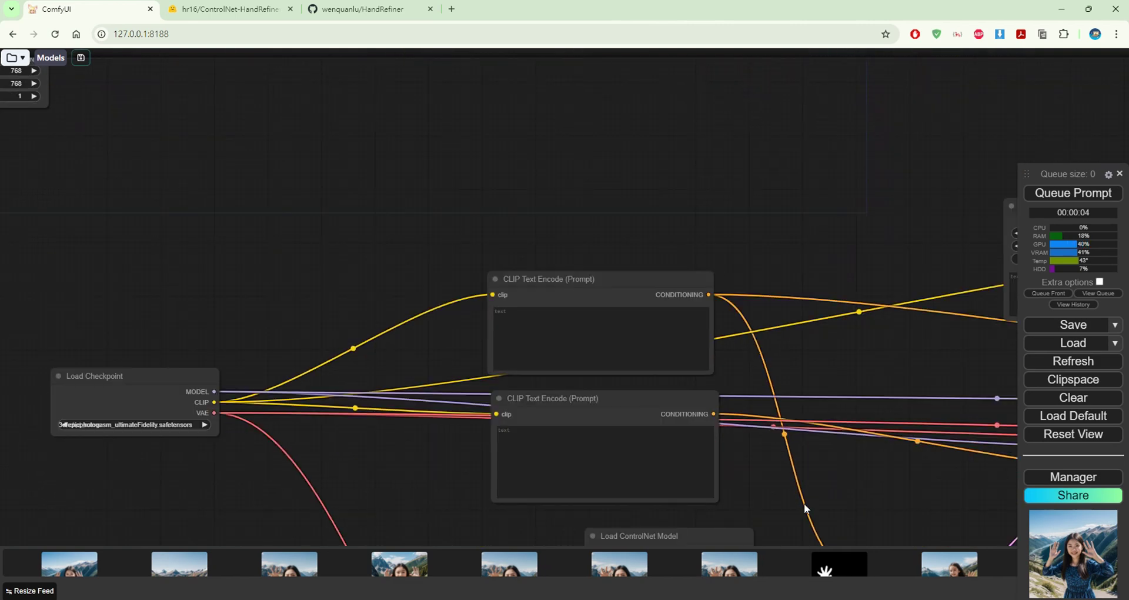
left_click_drag(804, 506, 672, 296)
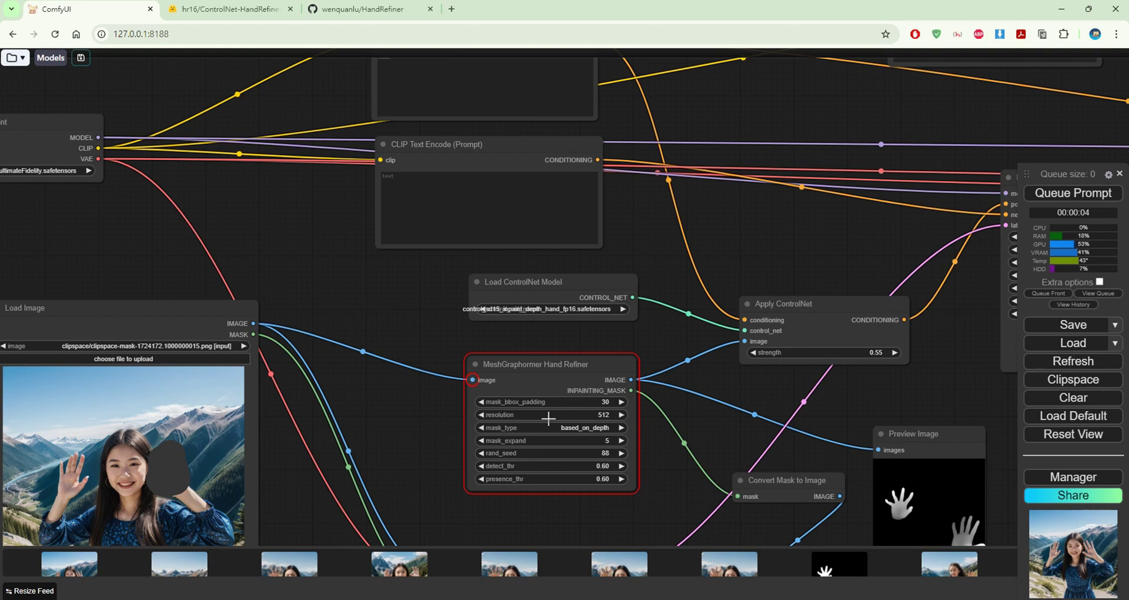
Pan back past KSampler and the prompts to frame Load Image and MeshGraphormer Hand Refiner
left_click_drag(670, 201, 635, 372)
mouse_move(690, 71)
left_mouse_down()
mouse_move(661, 241)
mouse_move(774, 379)
left_mouse_up()
left_click_drag(502, 176, 801, 382)
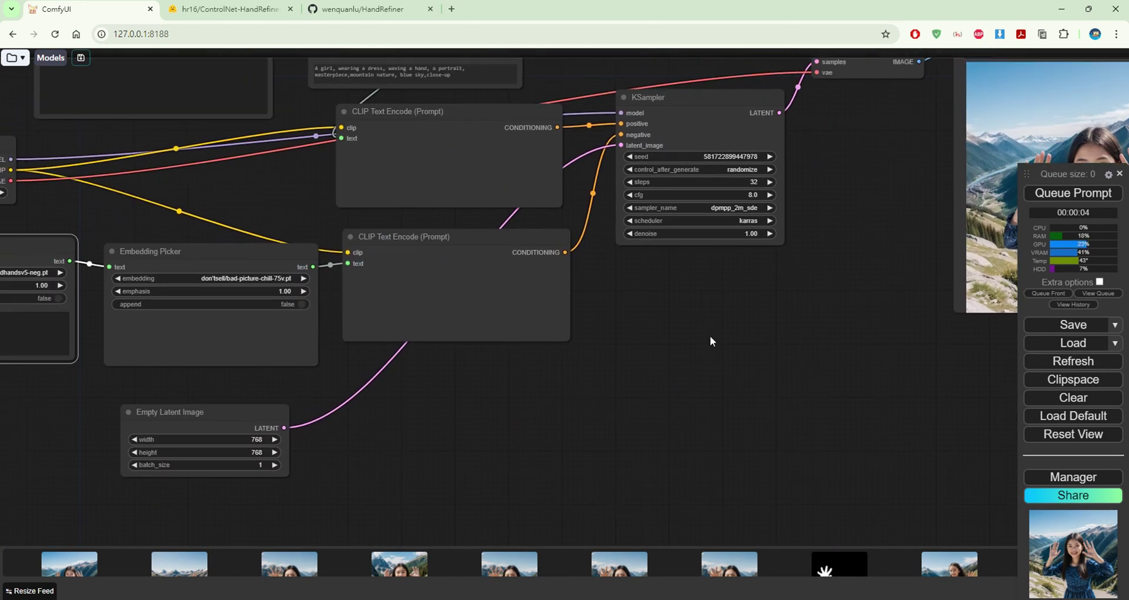
mouse_move(710, 335)
left_mouse_down()
mouse_move(760, 425)
mouse_move(464, 337)
left_mouse_up()
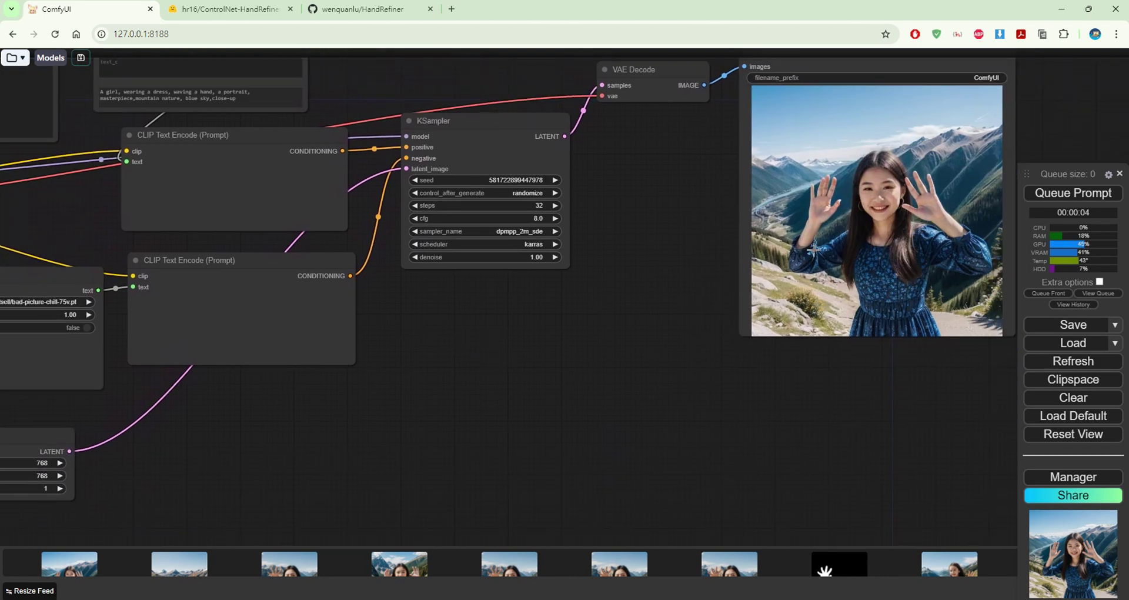
left_click_drag(634, 305, 757, 377)
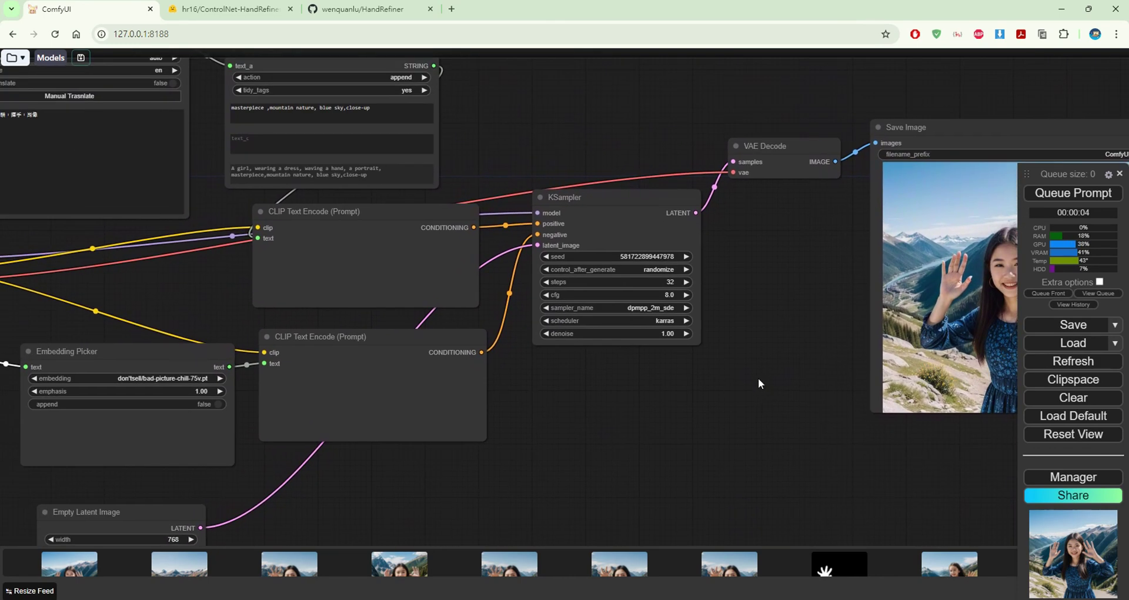
mouse_move(673, 403)
left_mouse_down()
mouse_move(788, 388)
mouse_move(775, 420)
mouse_move(640, 360)
mouse_move(554, 339)
left_mouse_up()
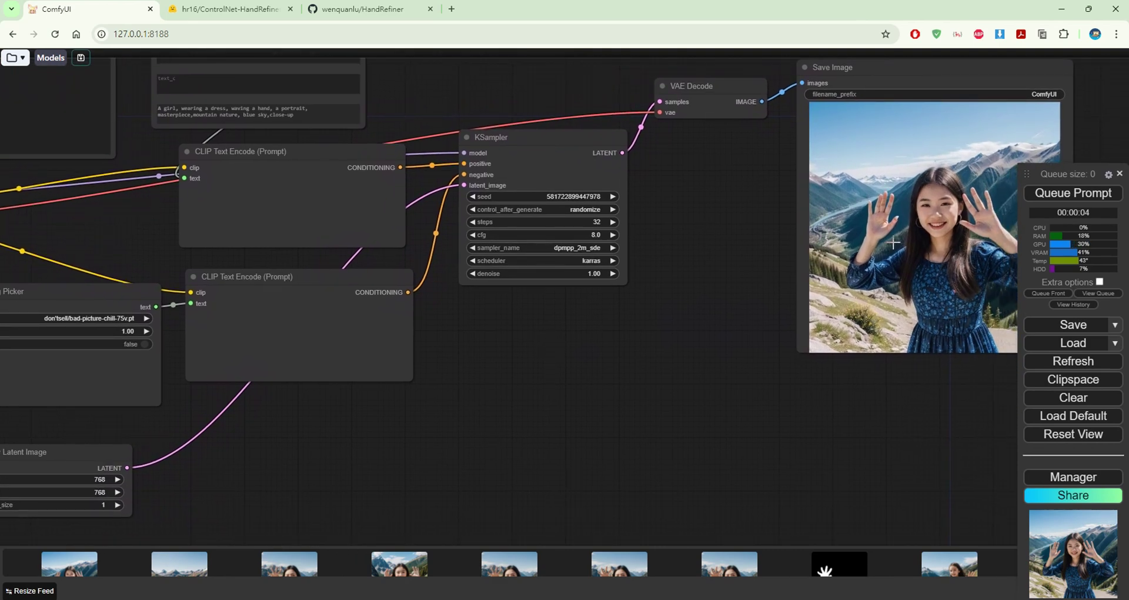
mouse_move(717, 454)
left_mouse_down()
mouse_move(624, 433)
mouse_move(718, 258)
left_mouse_up()
mouse_move(579, 409)
left_mouse_down()
mouse_move(704, 313)
mouse_move(699, 295)
left_mouse_up()
left_click_drag(620, 410, 546, 191)
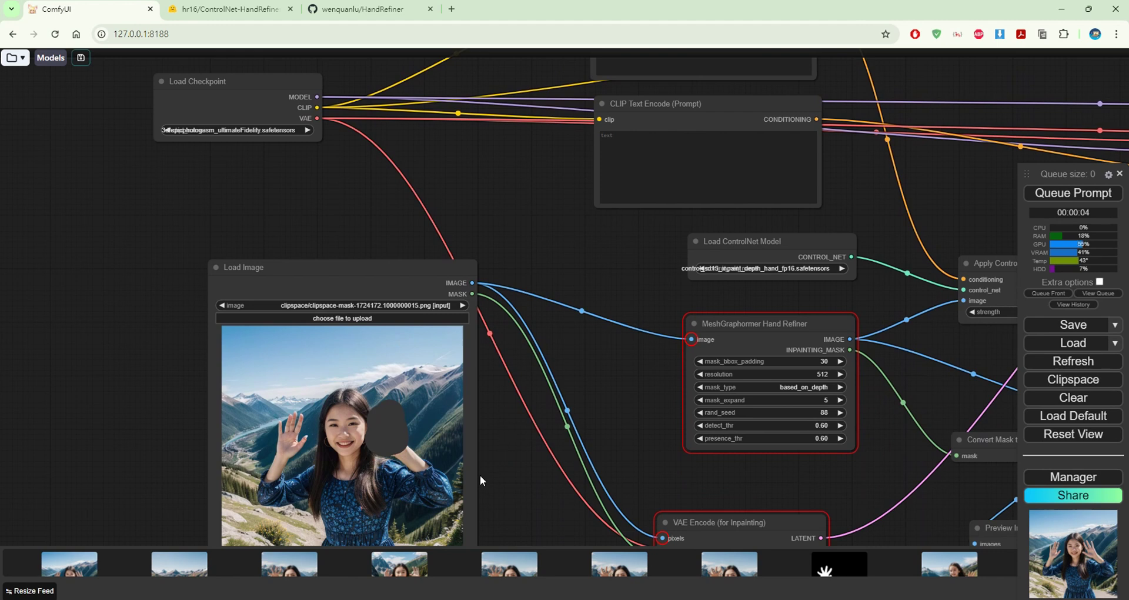
Repaint the mask over the girl's raised right hand in MaskEditor and save it to Load Image
left_click_drag(502, 476, 385, 390)
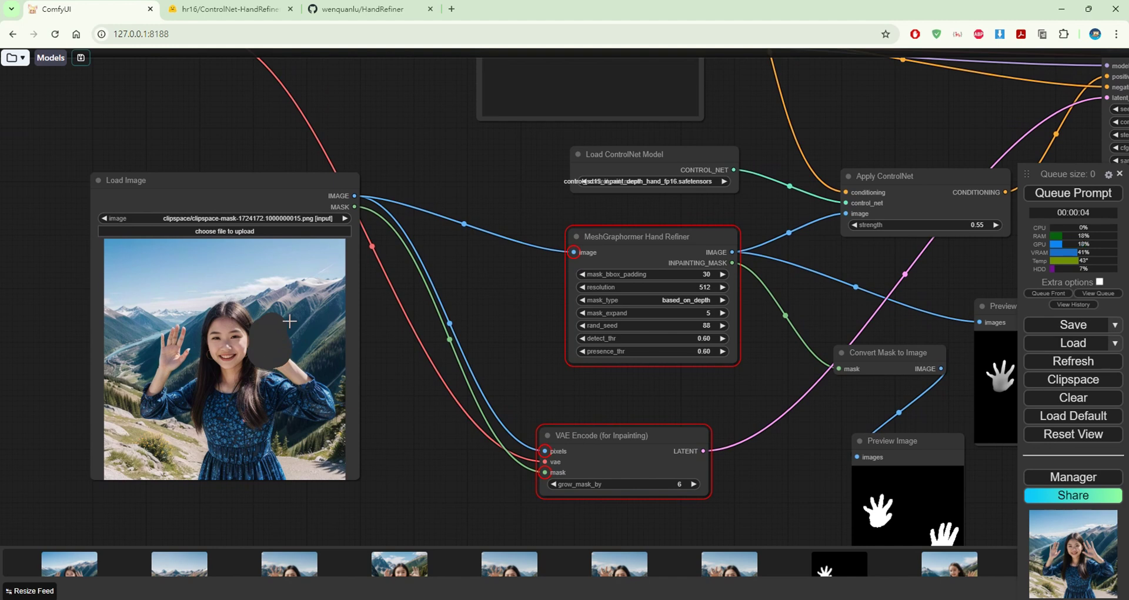
right_click(321, 335)
left_click(376, 538)
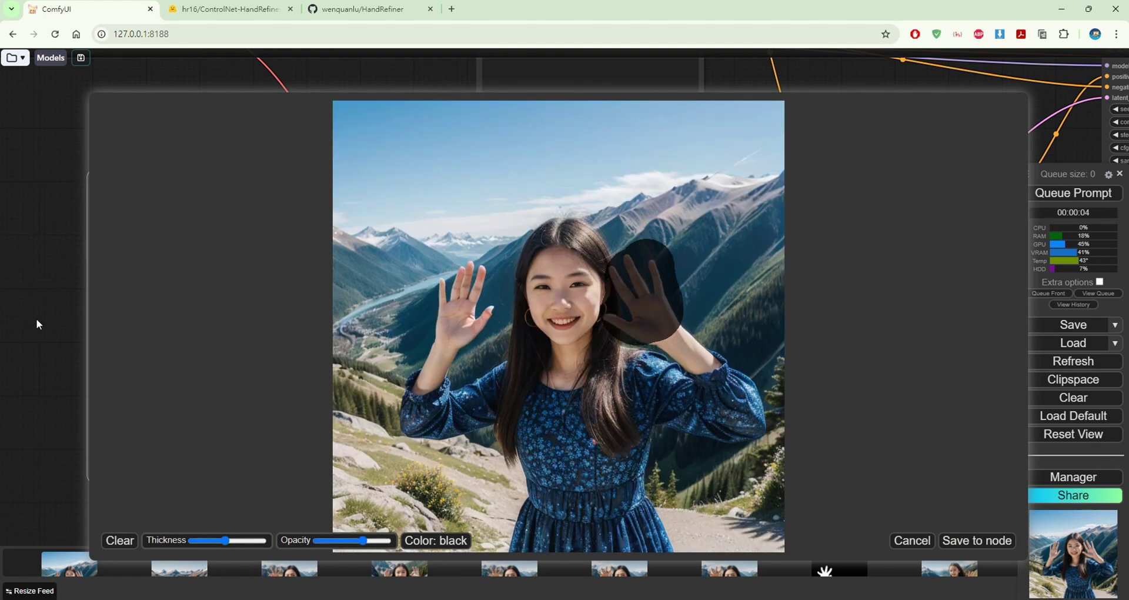
left_click(995, 543)
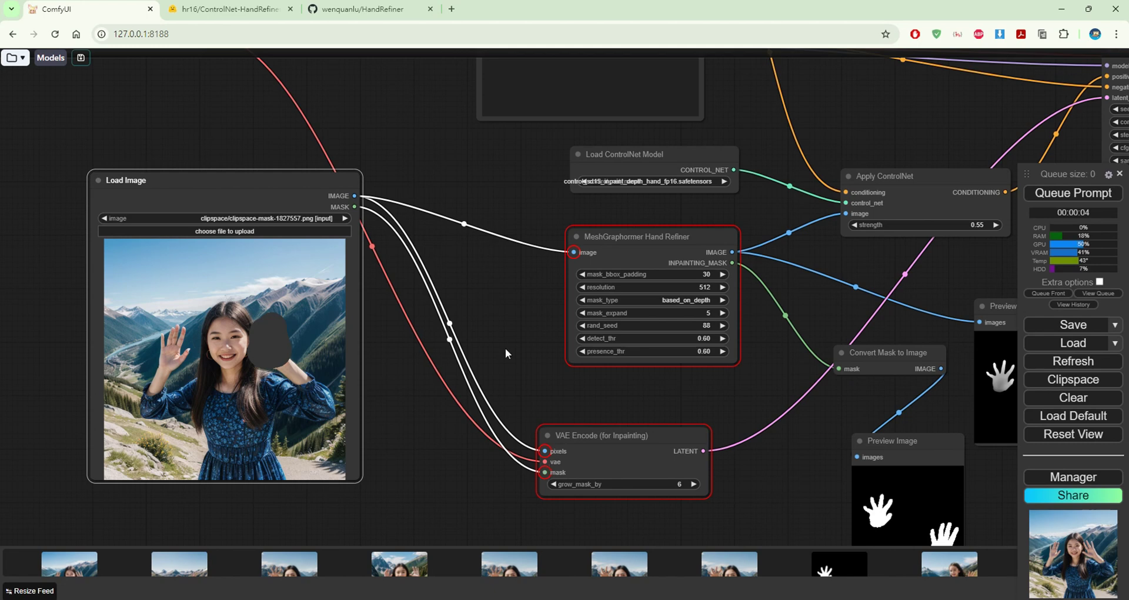
left_click_drag(505, 347, 450, 416)
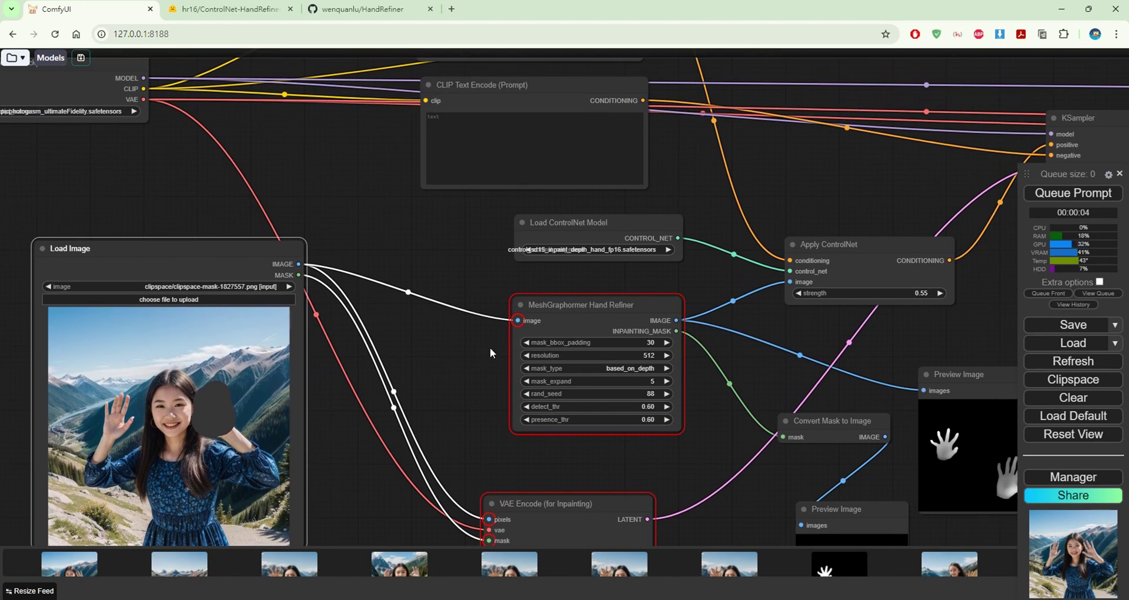
left_click_drag(503, 283, 452, 323)
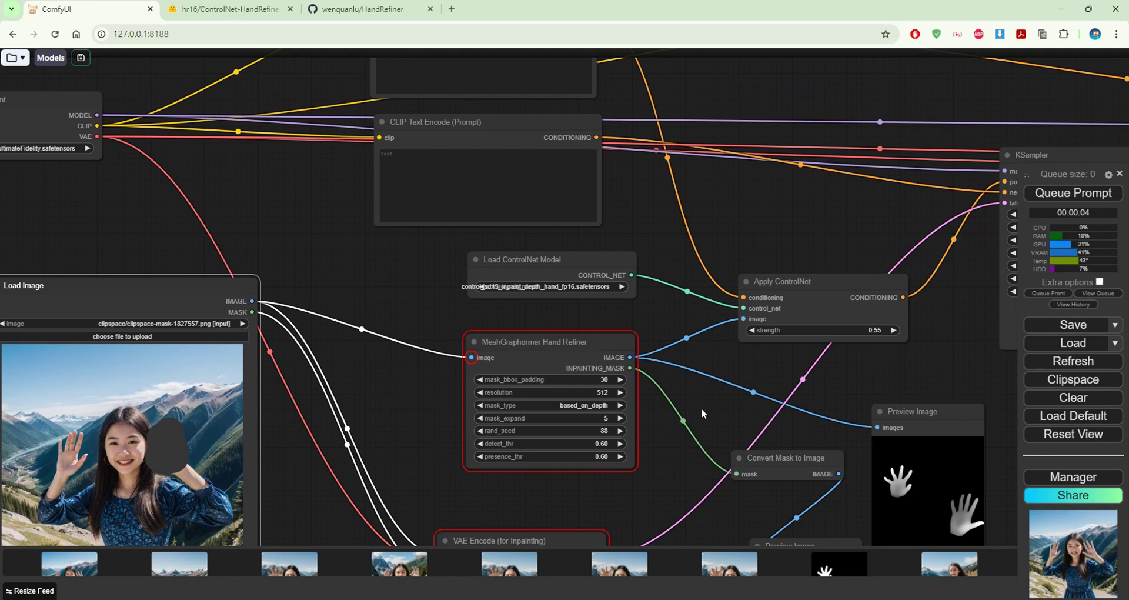
left_click_drag(807, 424, 643, 353)
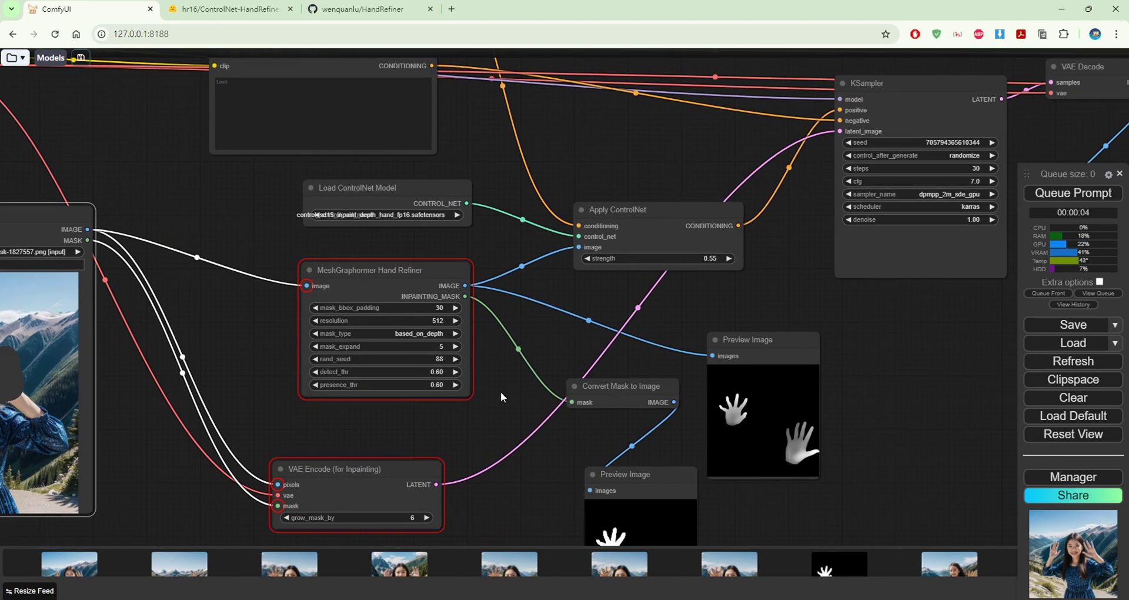
mouse_move(500, 397)
left_mouse_down()
mouse_move(522, 461)
mouse_move(572, 430)
left_mouse_up()
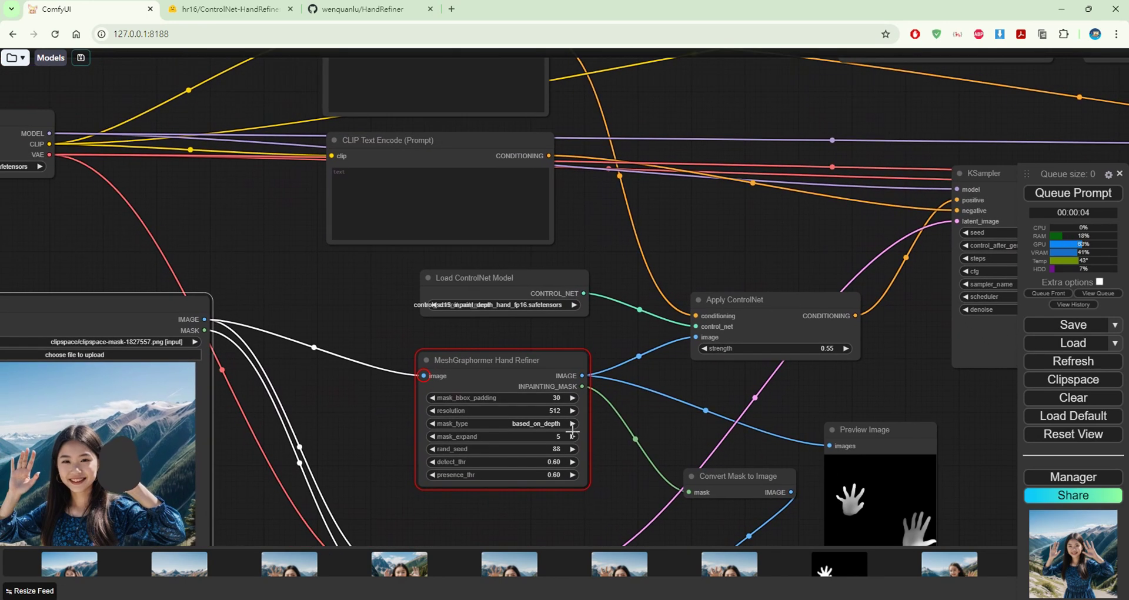
left_click(463, 305)
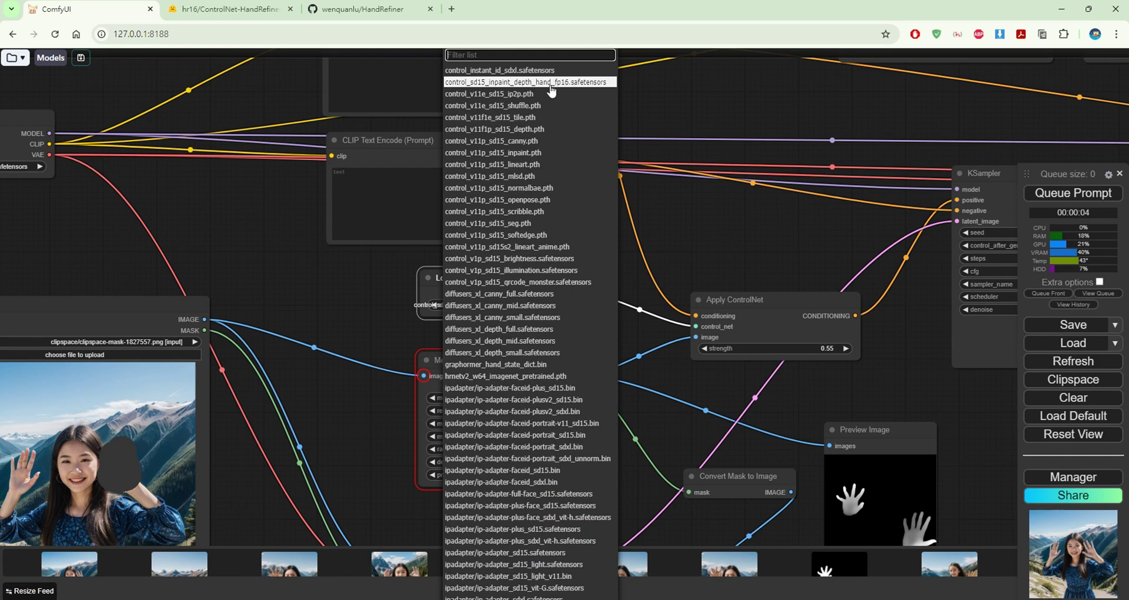
left_click(292, 255)
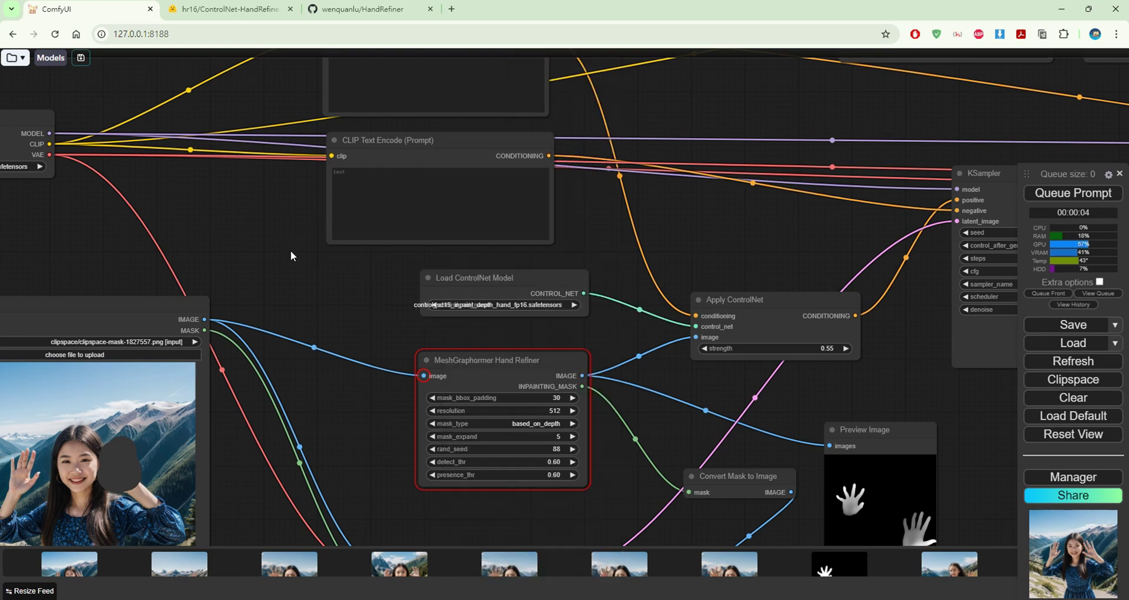
Inspect the upper and lower CLIP Text Encode prompt nodes and the KSampler settings
left_click_drag(573, 213, 569, 295)
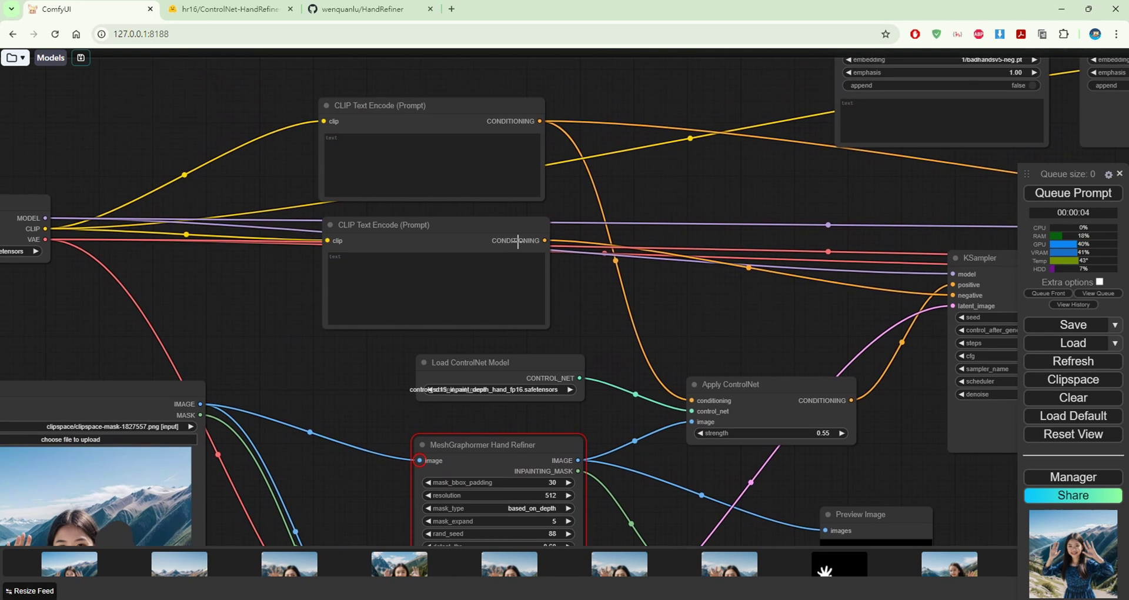
left_click(426, 162)
left_click(413, 266)
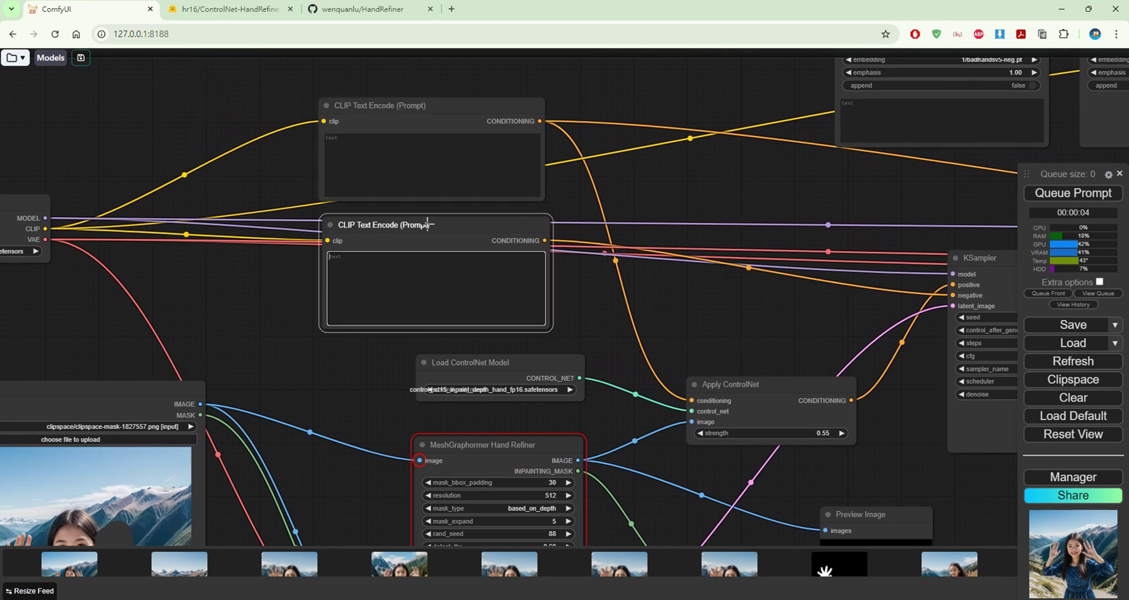
left_click(448, 146)
left_click(448, 269)
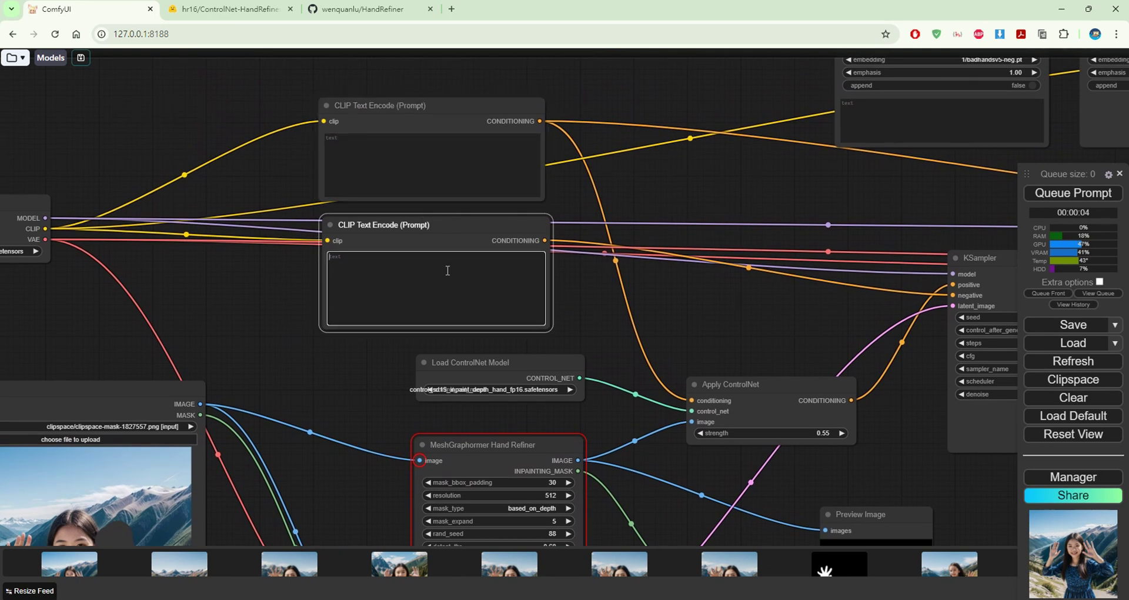
left_click(411, 152)
left_click(442, 247)
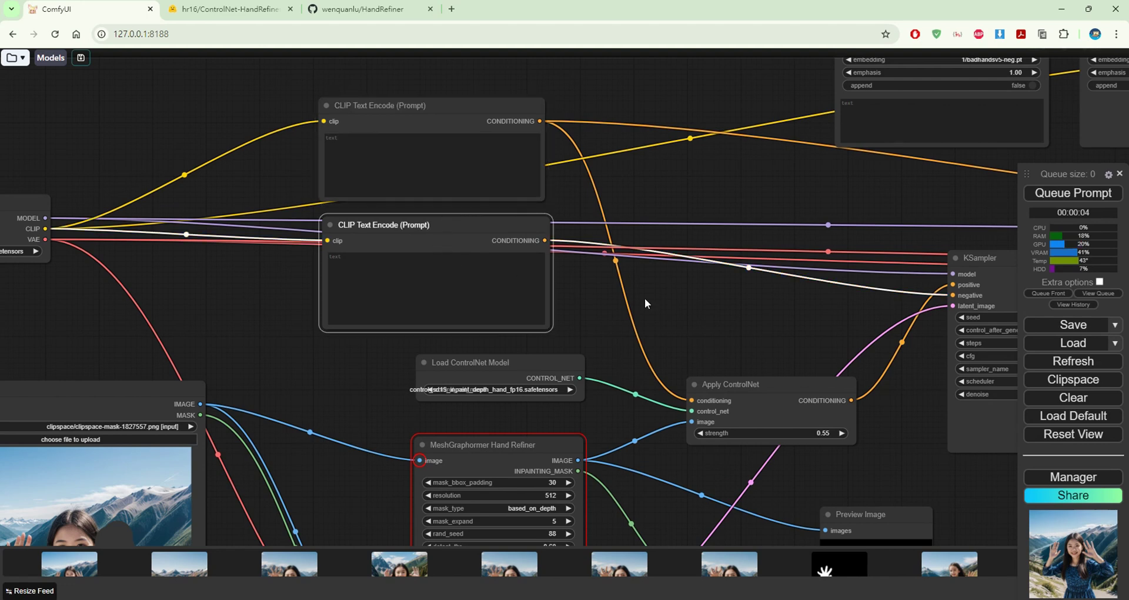
left_click_drag(711, 308, 501, 221)
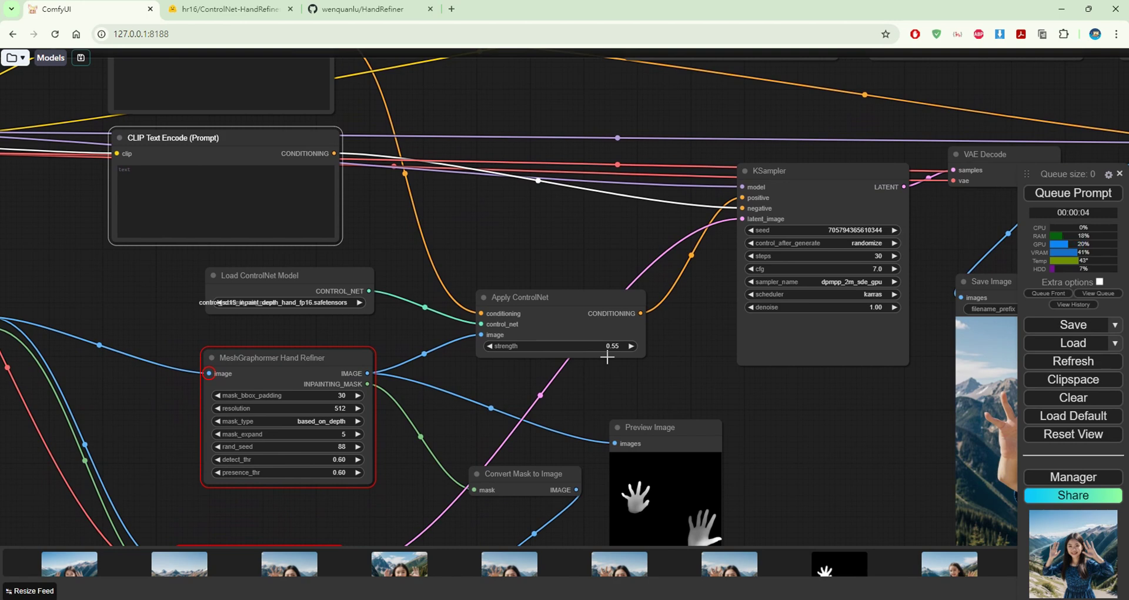
Read the HandRefiner GitHub repository's introduction, then return to the ComfyUI workflow
left_click(364, 11)
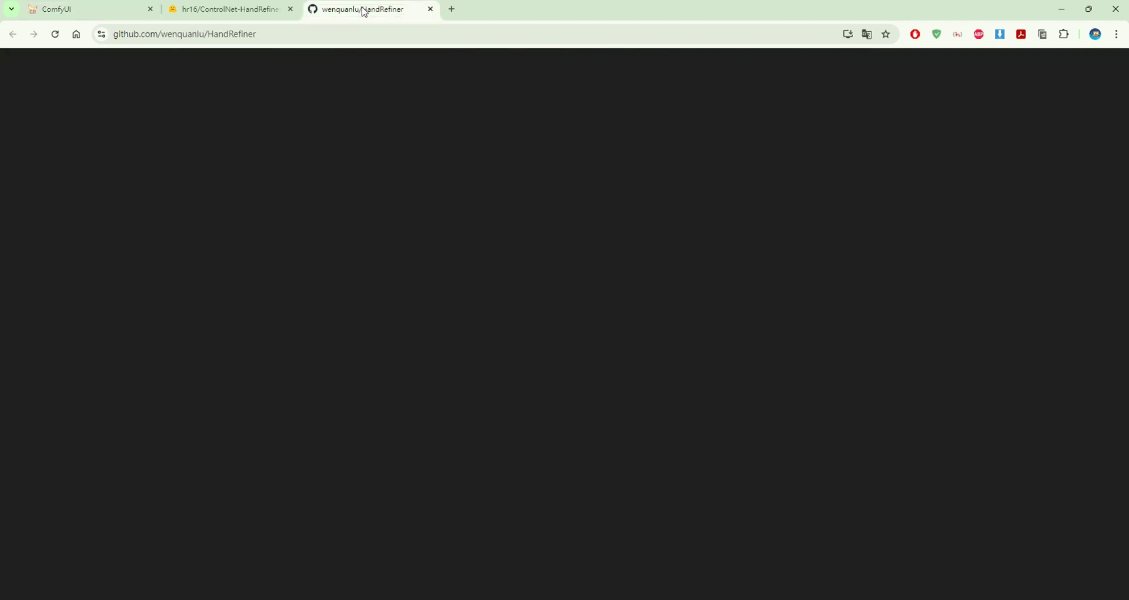
scroll(445, 121, "up", 1)
scroll(445, 121, "up", 2)
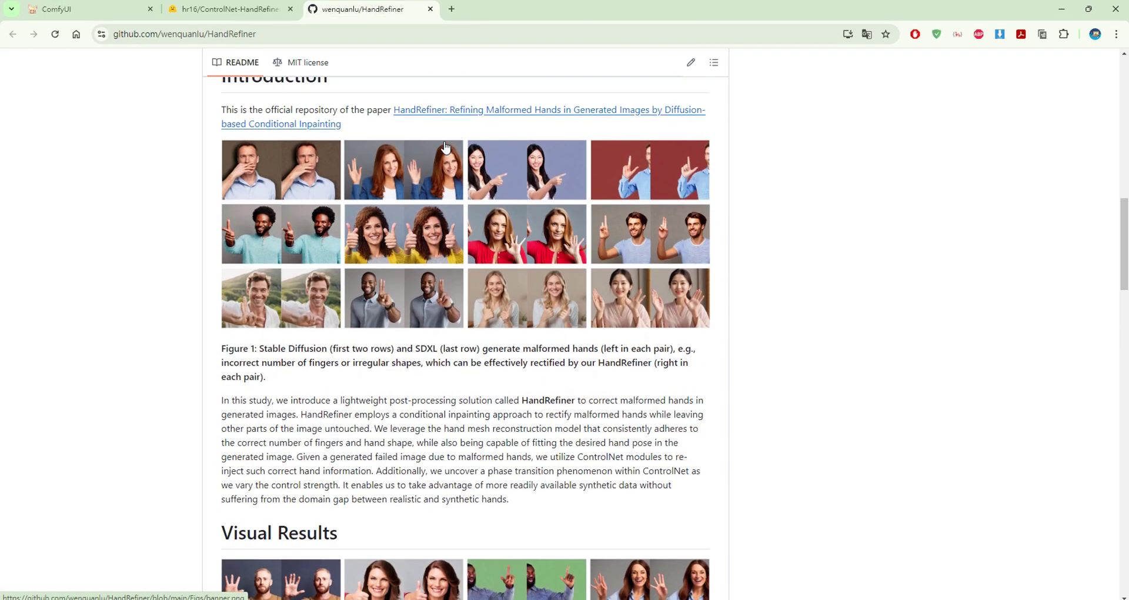
scroll(444, 121, "up", 2)
left_click(88, 9)
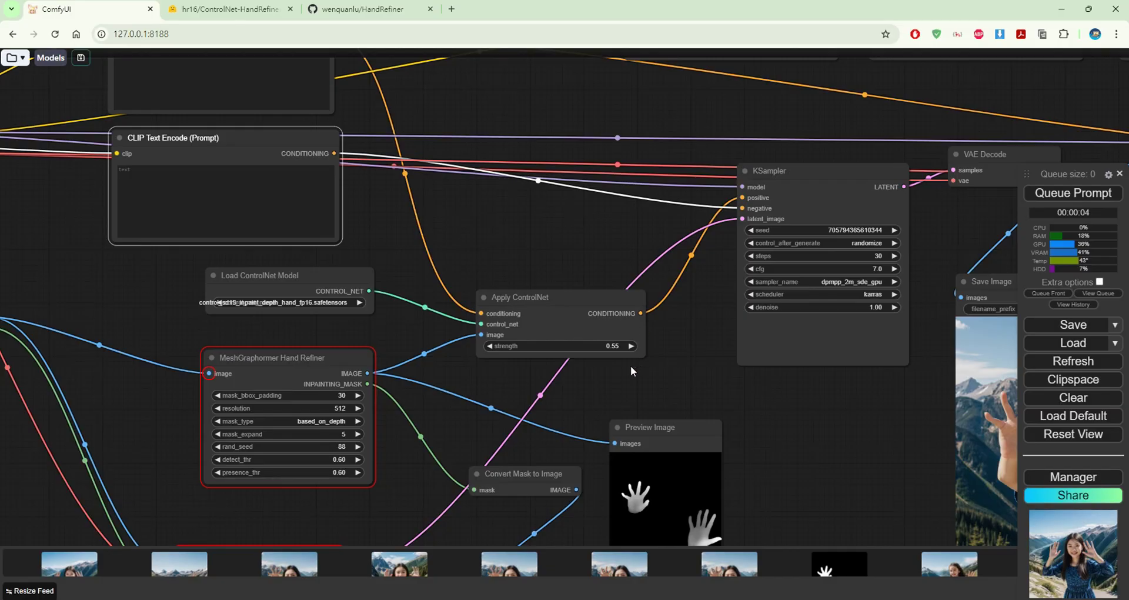
mouse_move(634, 368)
left_mouse_down()
mouse_move(539, 348)
mouse_move(495, 319)
left_mouse_up()
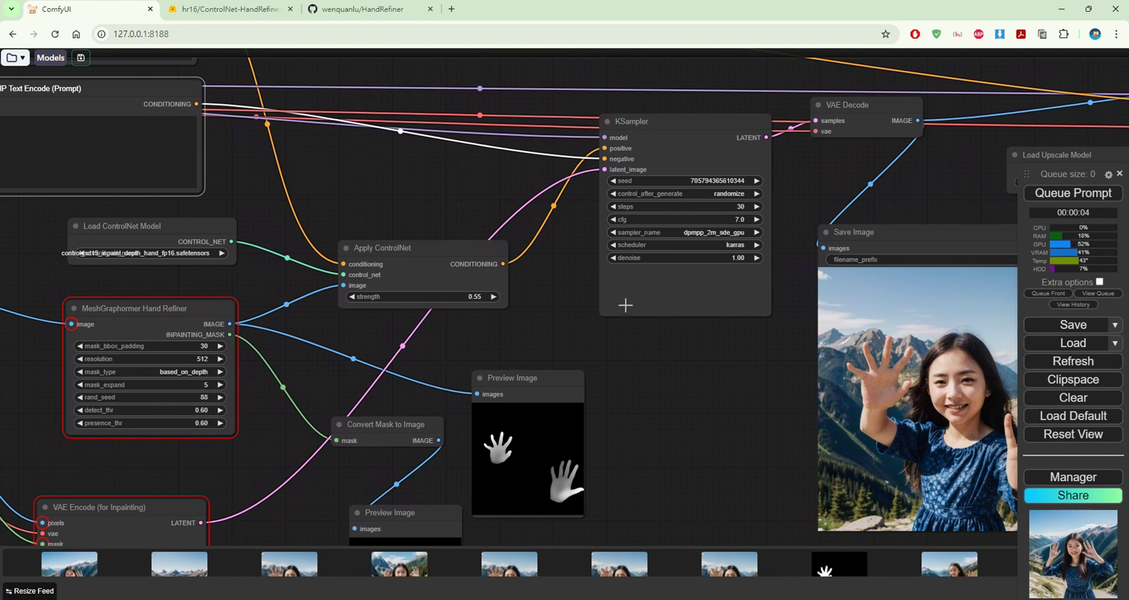
left_click(179, 372)
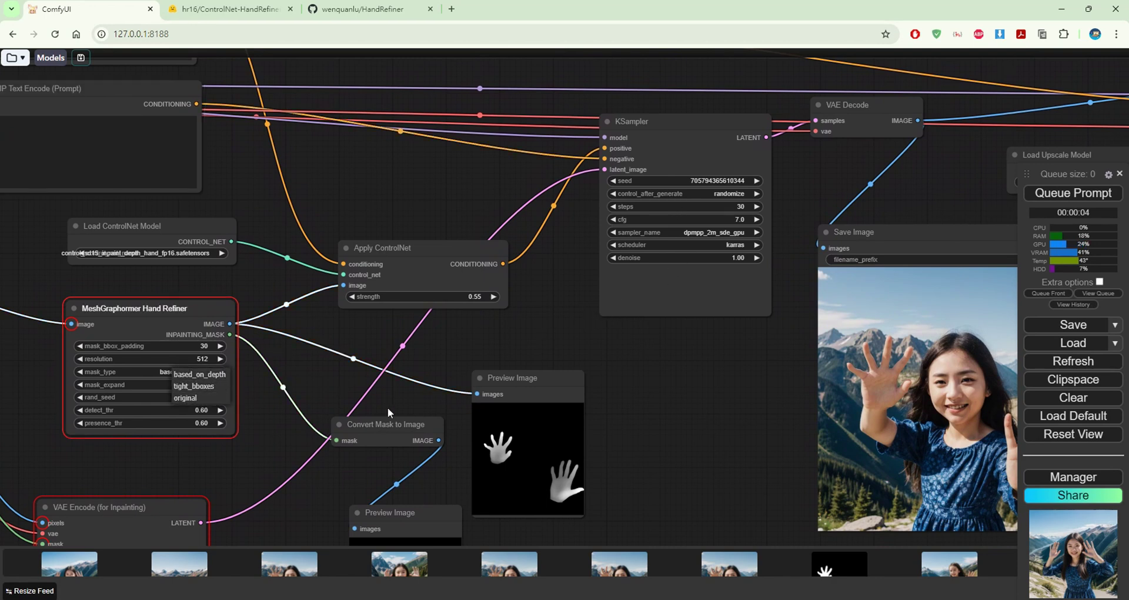
mouse_move(427, 495)
left_mouse_down()
mouse_move(425, 445)
mouse_move(393, 377)
left_mouse_up()
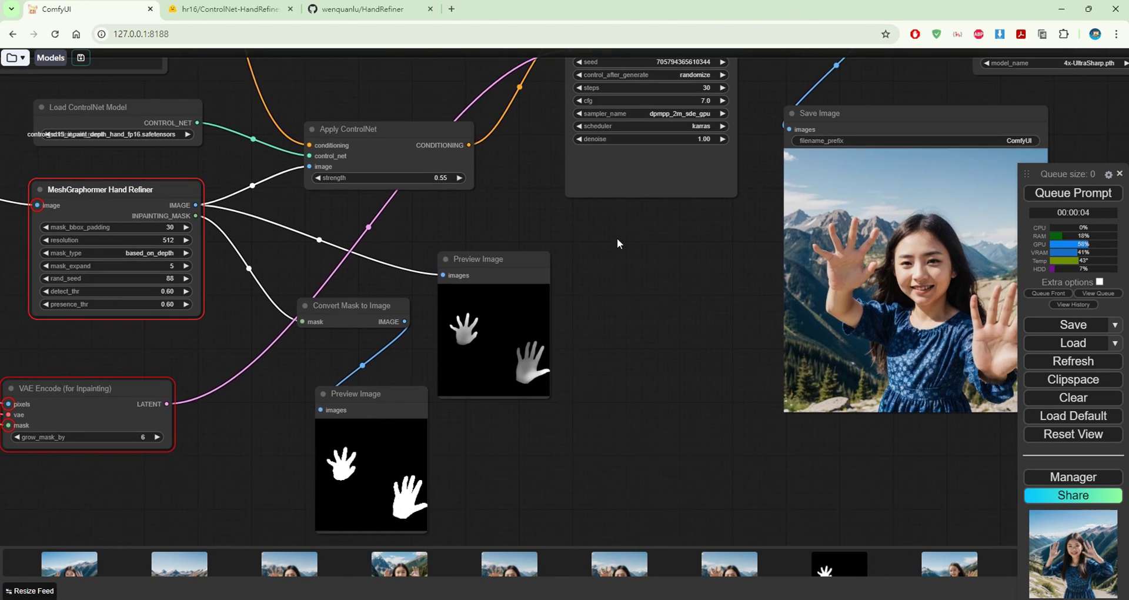
left_click_drag(616, 237, 625, 309)
Queue the hand-refiner workflow and follow it to the saved image and Ultimate SD Upscale result
left_click(1073, 192)
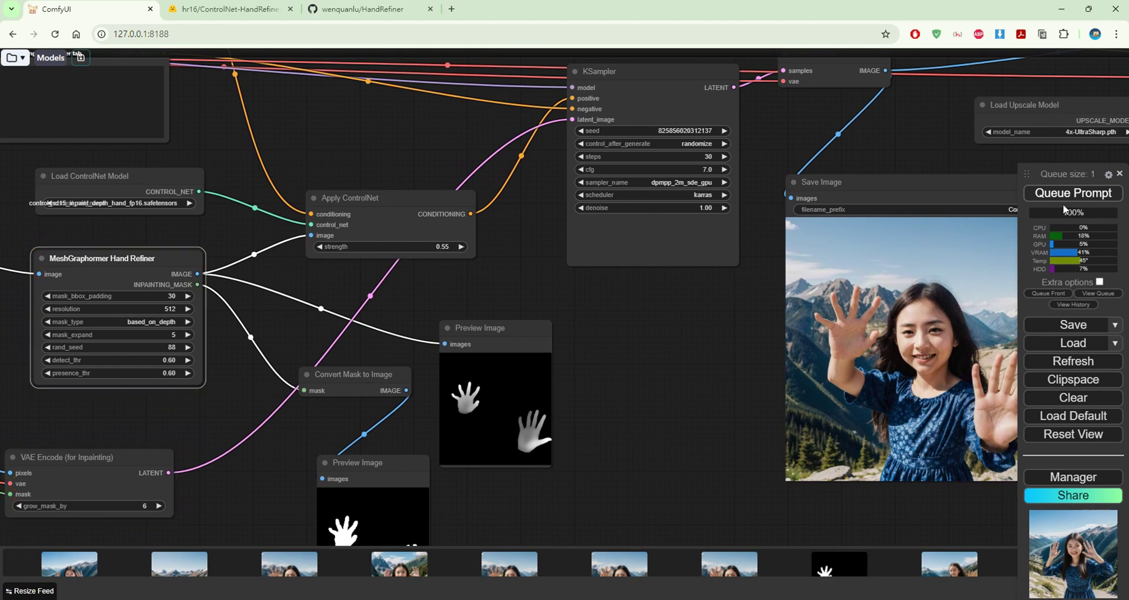
left_click_drag(726, 334, 739, 370)
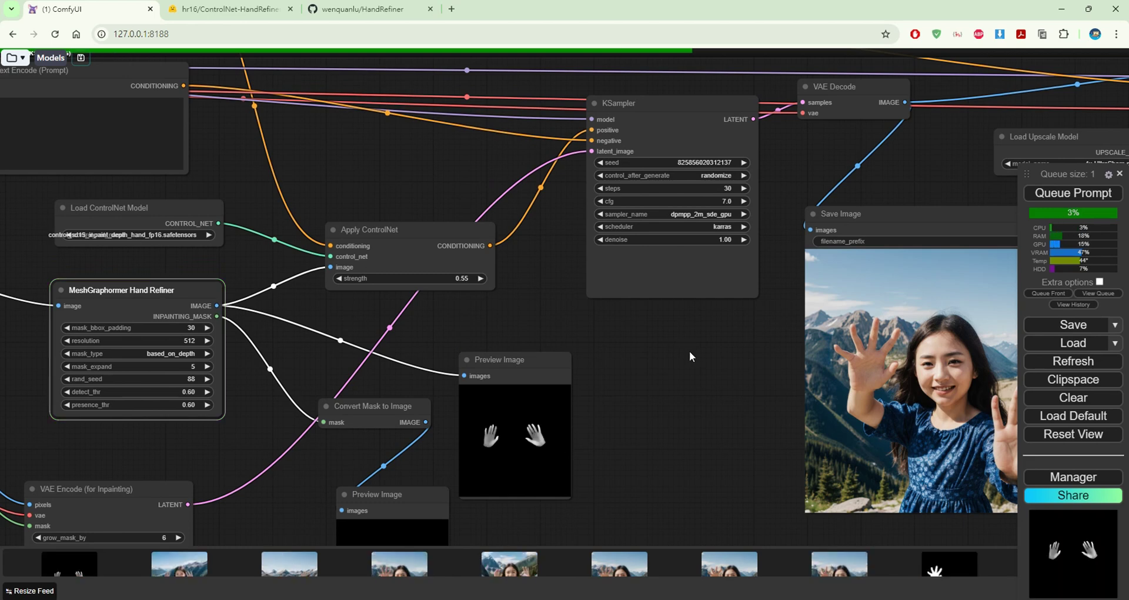
left_click_drag(687, 351, 796, 384)
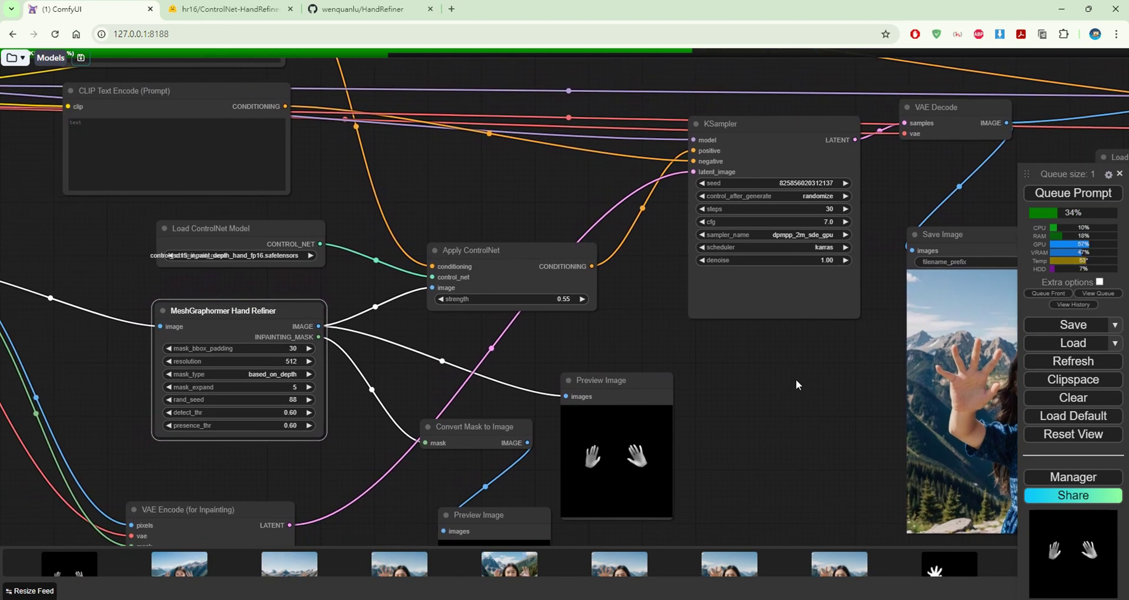
mouse_move(795, 379)
left_mouse_down()
mouse_move(671, 314)
mouse_move(481, 320)
left_mouse_up()
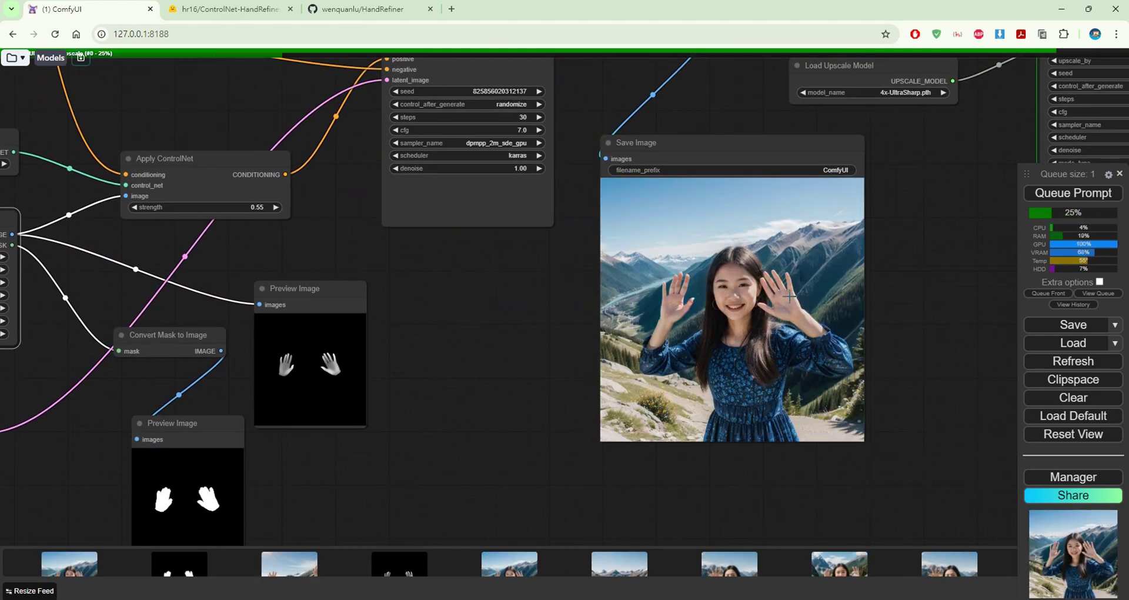
mouse_move(915, 262)
left_mouse_down()
mouse_move(778, 345)
mouse_move(623, 377)
left_mouse_up()
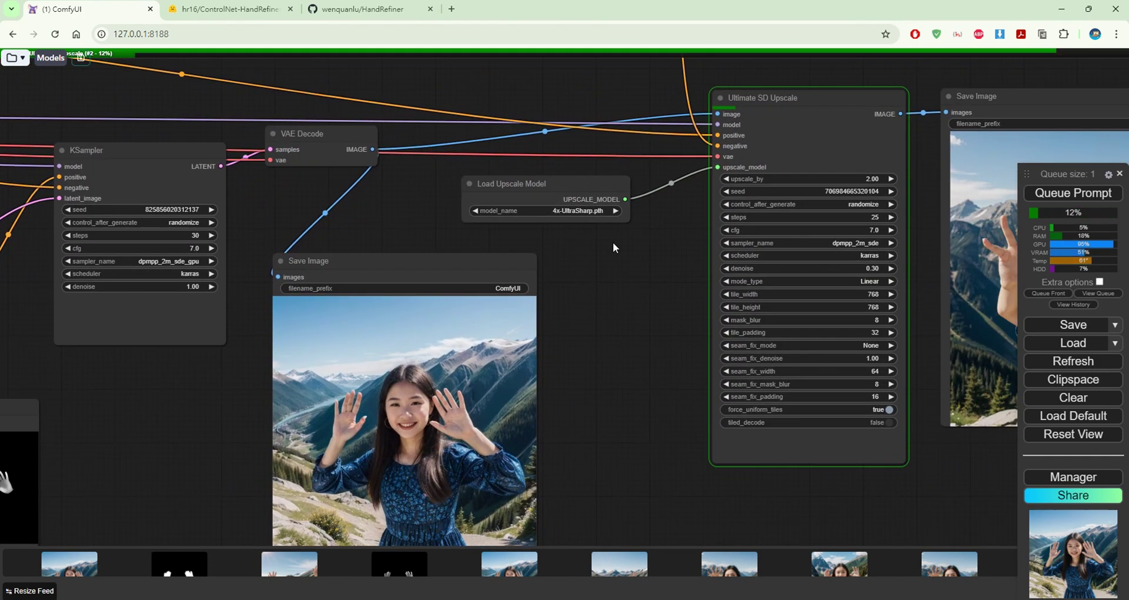
left_click_drag(688, 234, 512, 220)
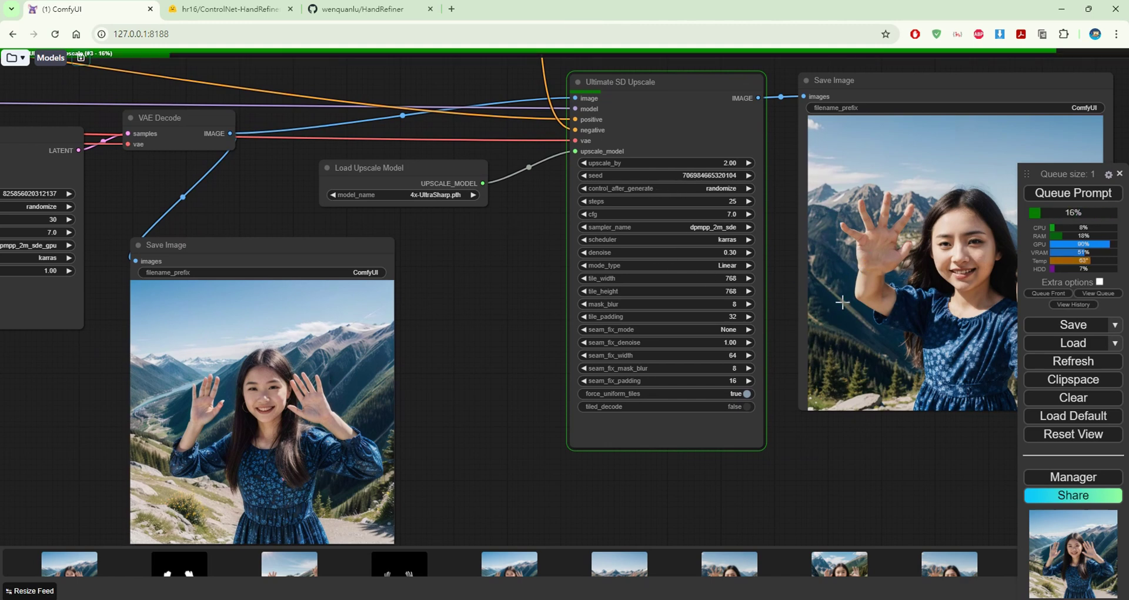
left_click_drag(838, 424, 756, 421)
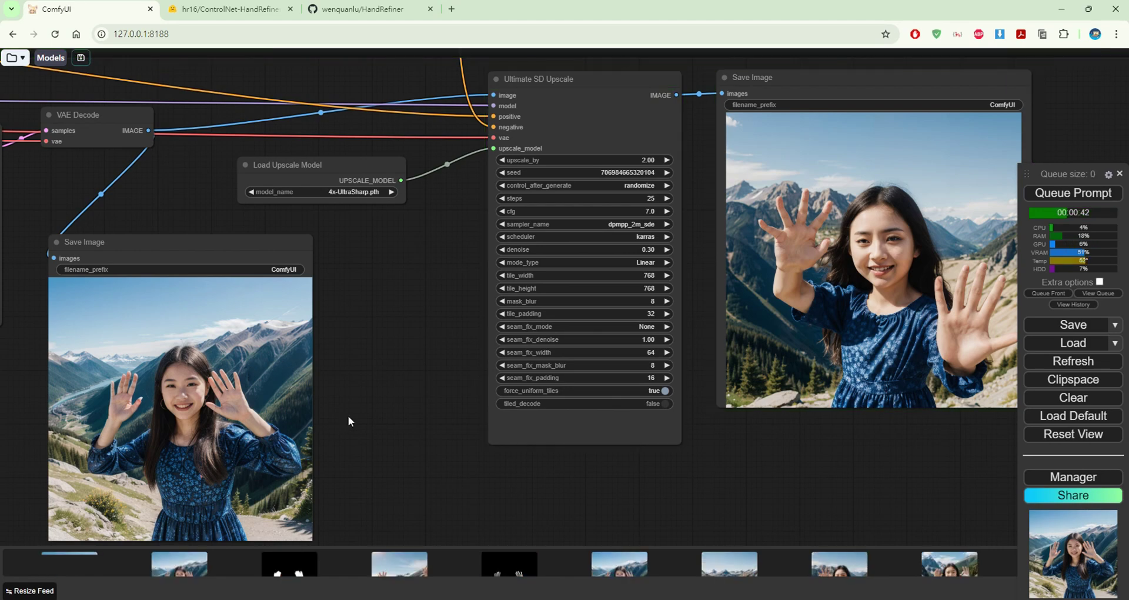
Inspect the refined and 2× upscaled images enlarged, then pan back to the hand refiner nodes
left_click(175, 553)
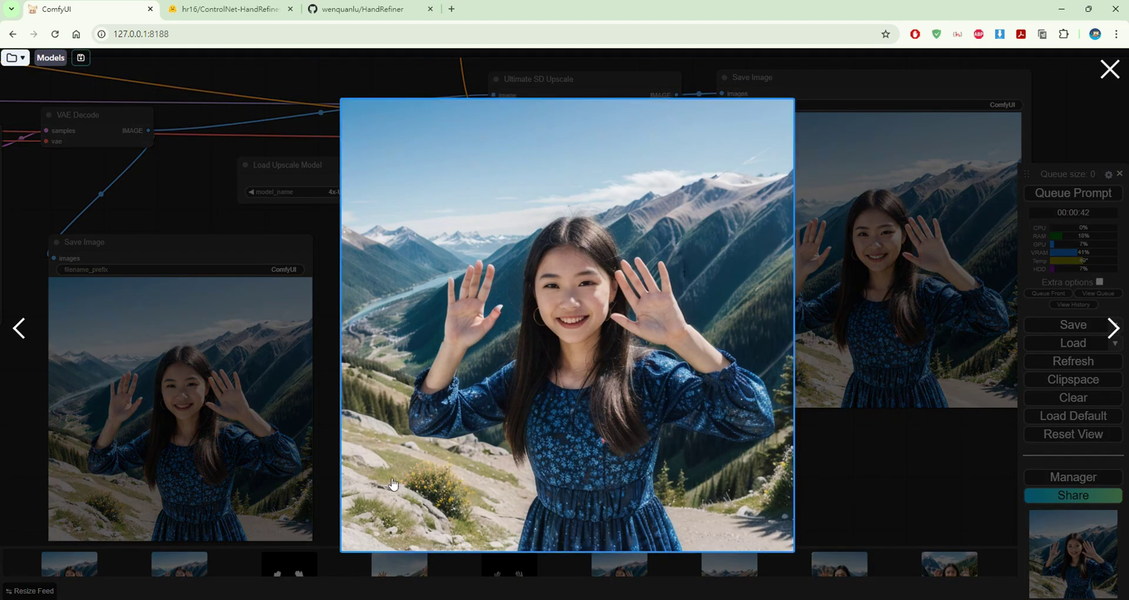
left_click(900, 468)
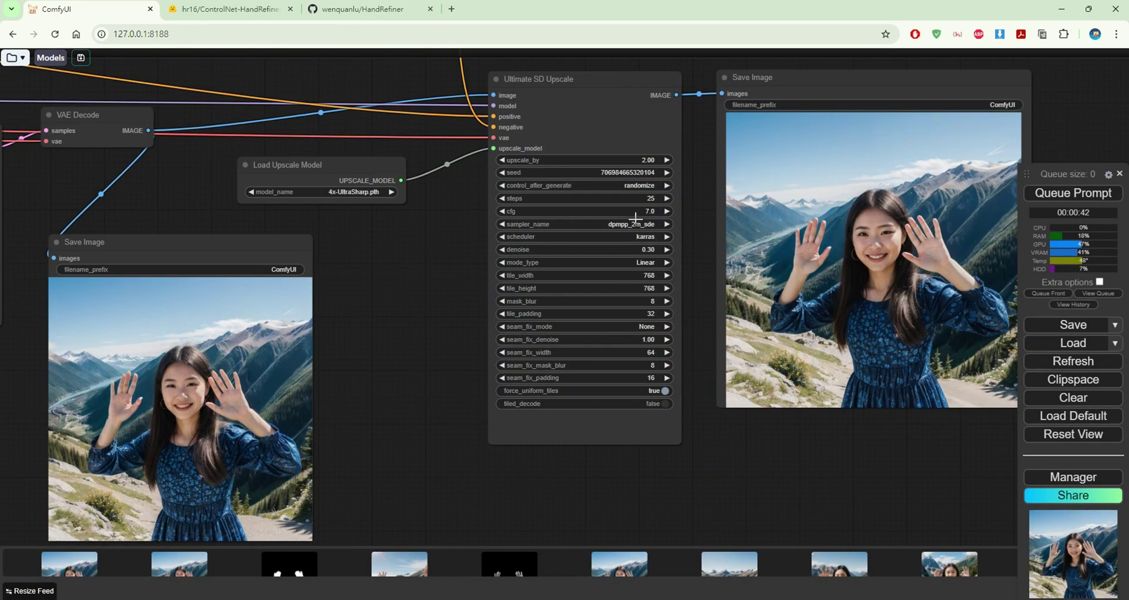
left_click(79, 566)
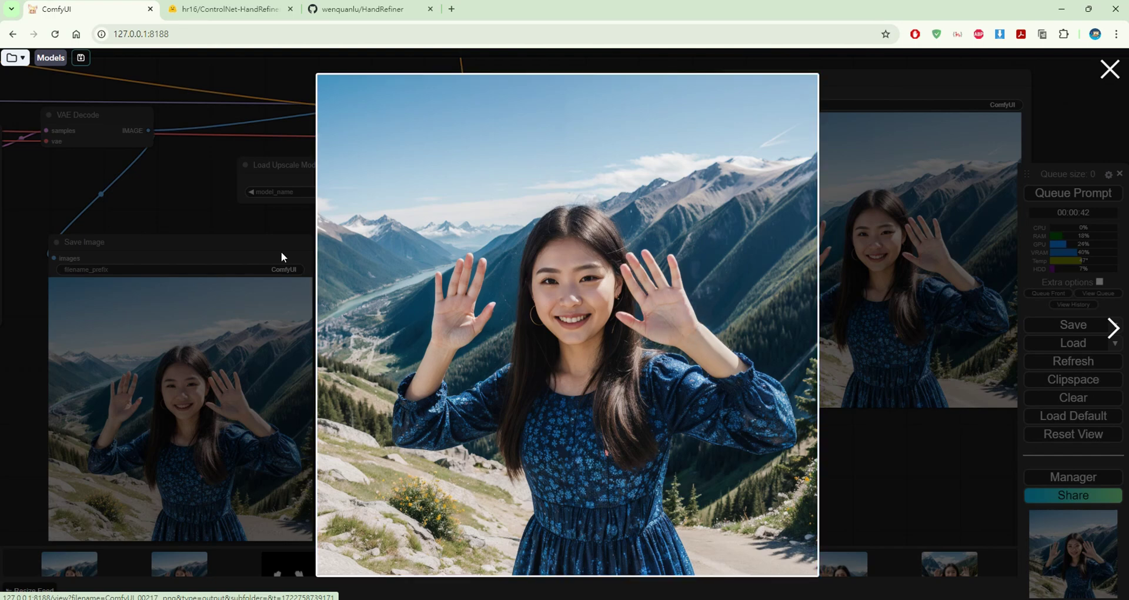
left_click(217, 223)
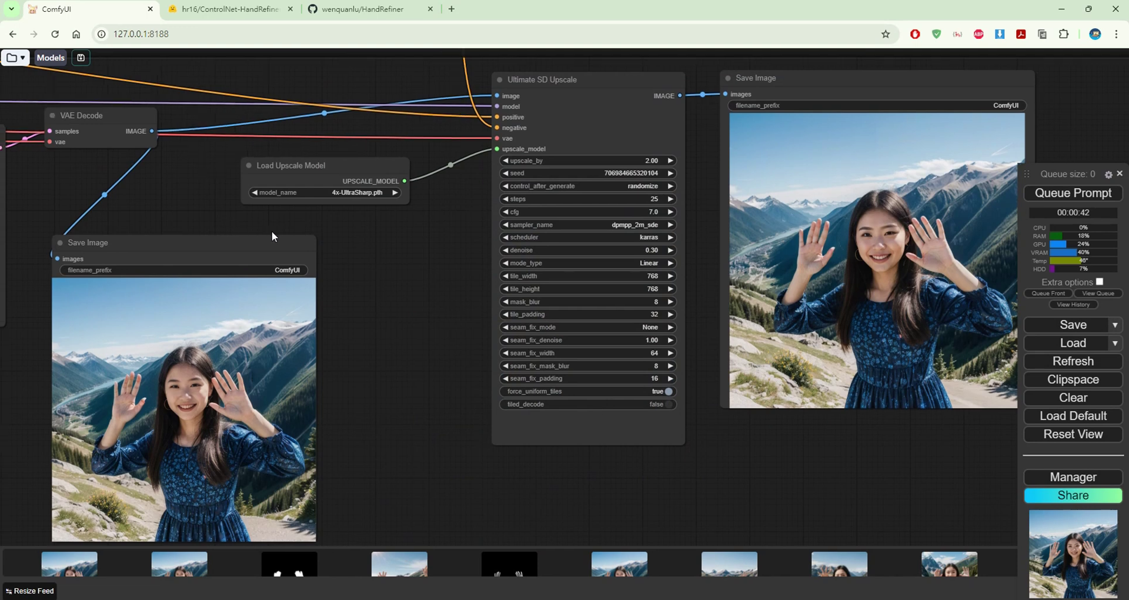
left_click_drag(271, 231, 612, 242)
left_click_drag(323, 356, 499, 357)
left_click_drag(460, 391, 664, 329)
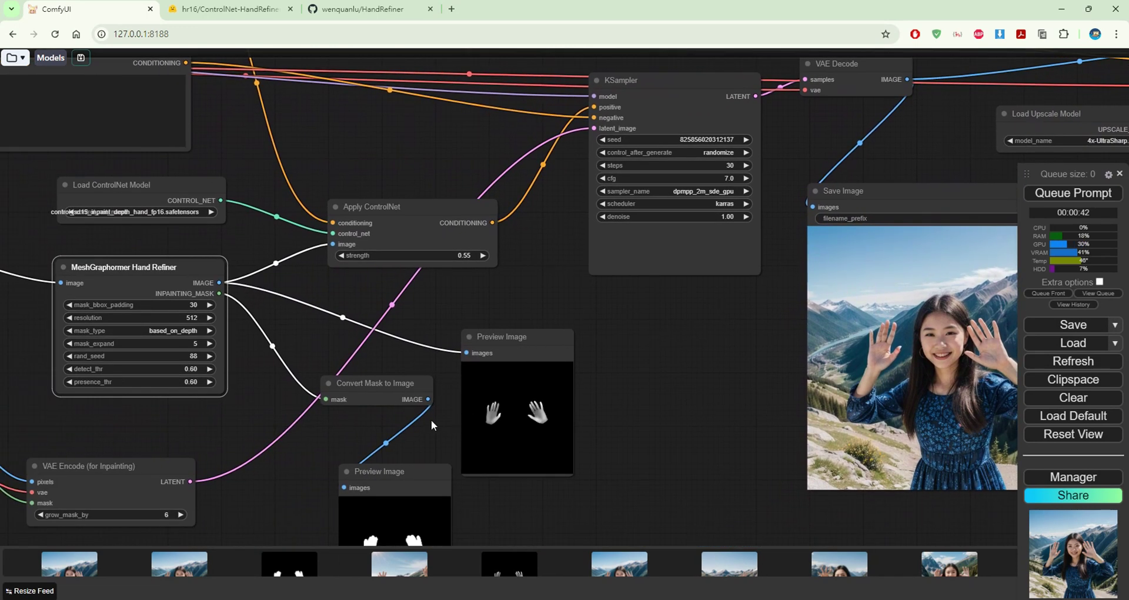
left_click_drag(306, 332, 766, 511)
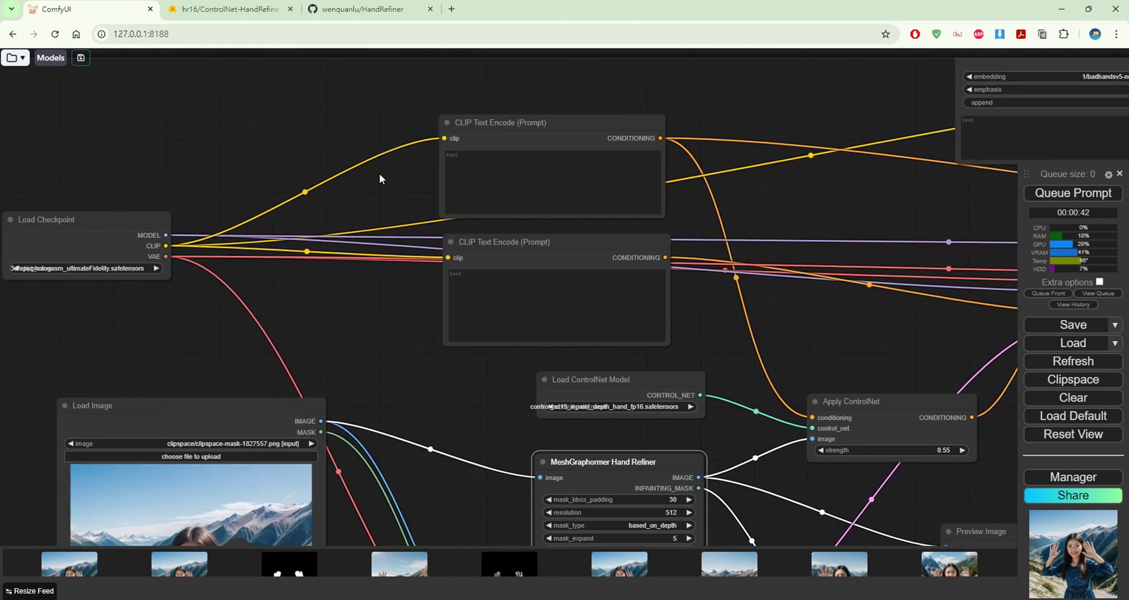
mouse_move(379, 176)
left_mouse_down()
mouse_move(484, 374)
mouse_move(555, 379)
left_mouse_up()
left_click_drag(260, 118, 581, 359)
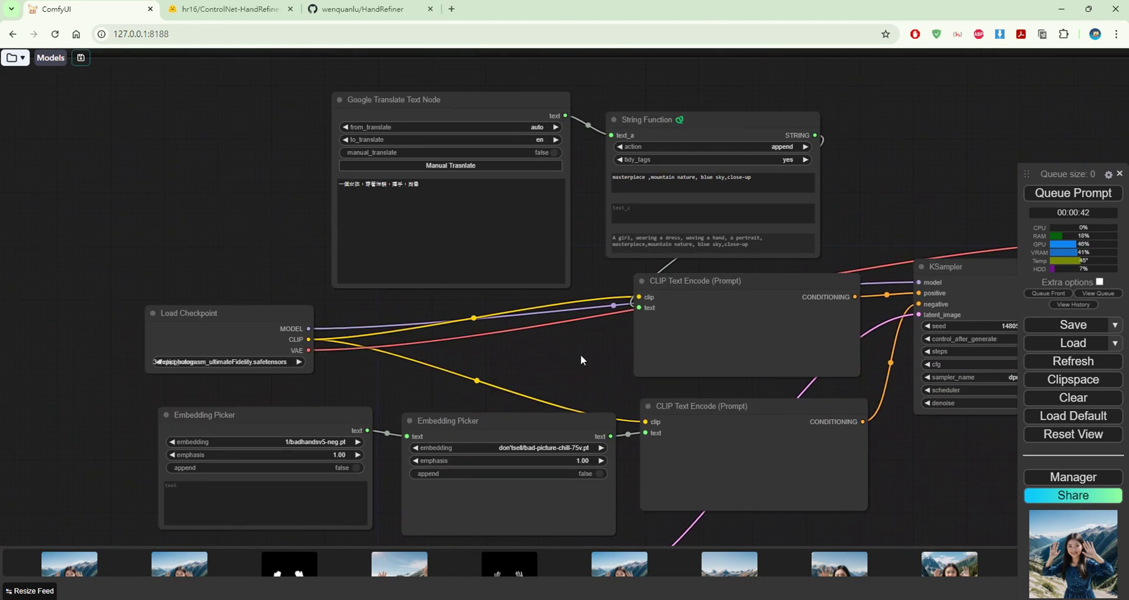
left_click_drag(428, 191, 374, 178)
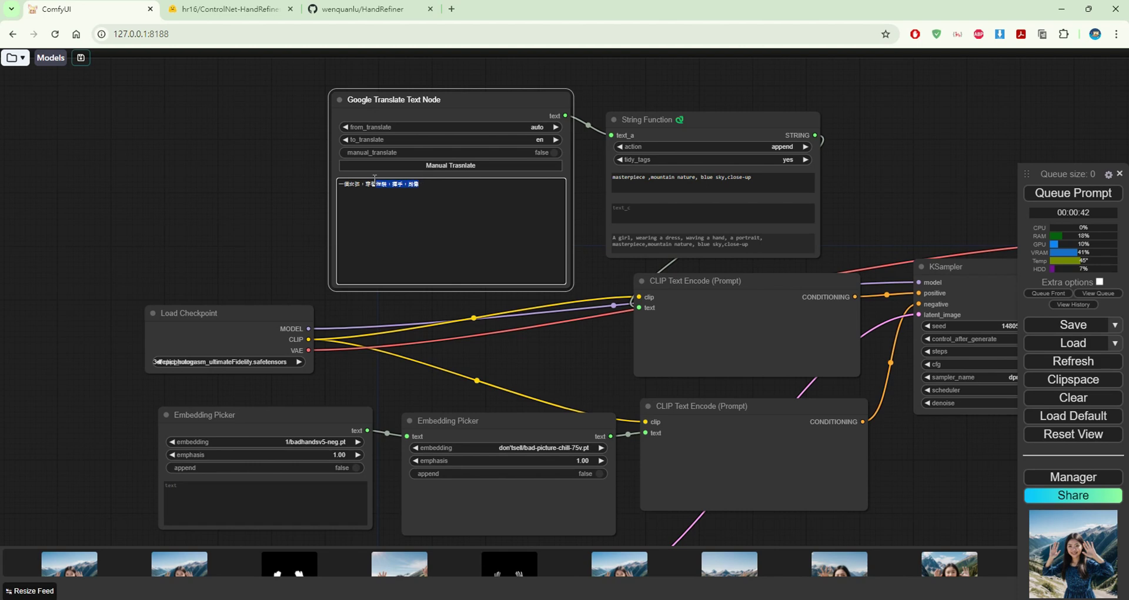
left_click_drag(603, 384, 484, 219)
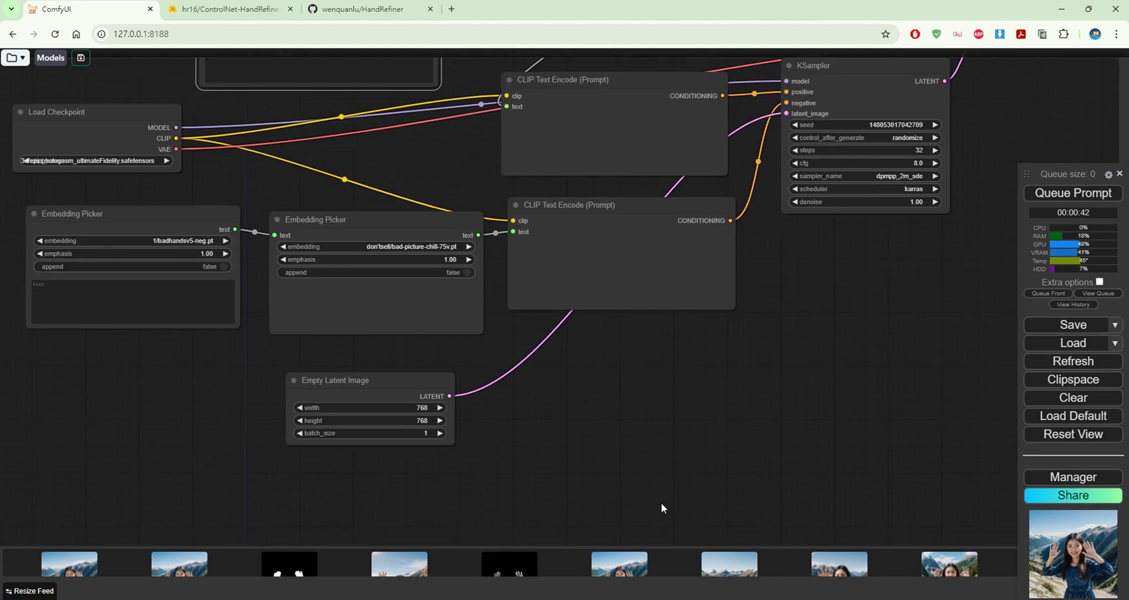
left_click_drag(661, 502, 525, 246)
left_click_drag(588, 487, 534, 351)
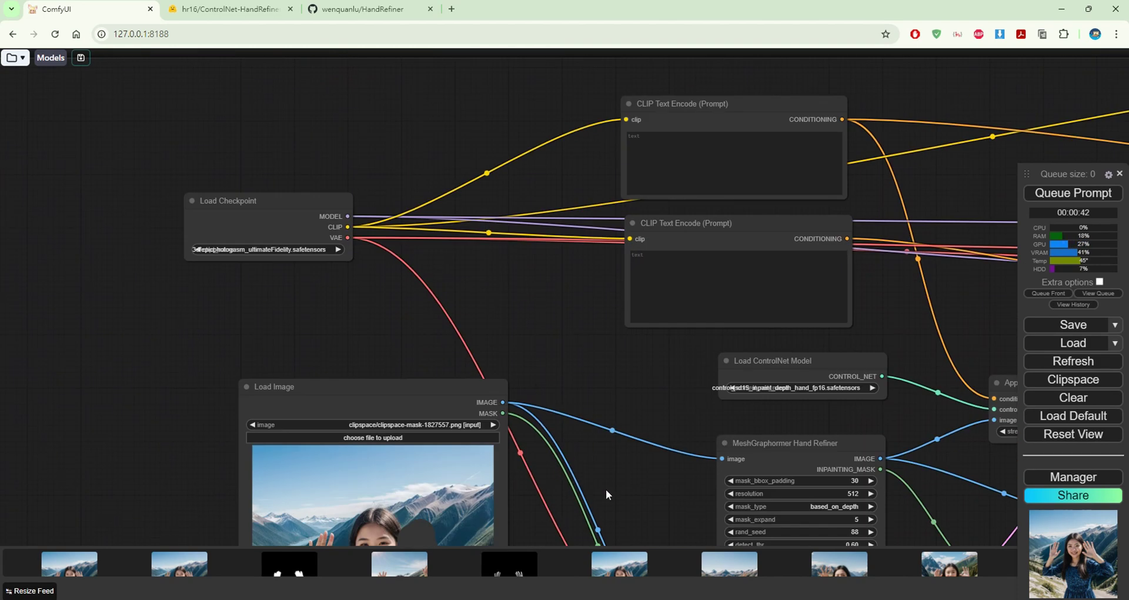
left_click_drag(606, 488, 517, 331)
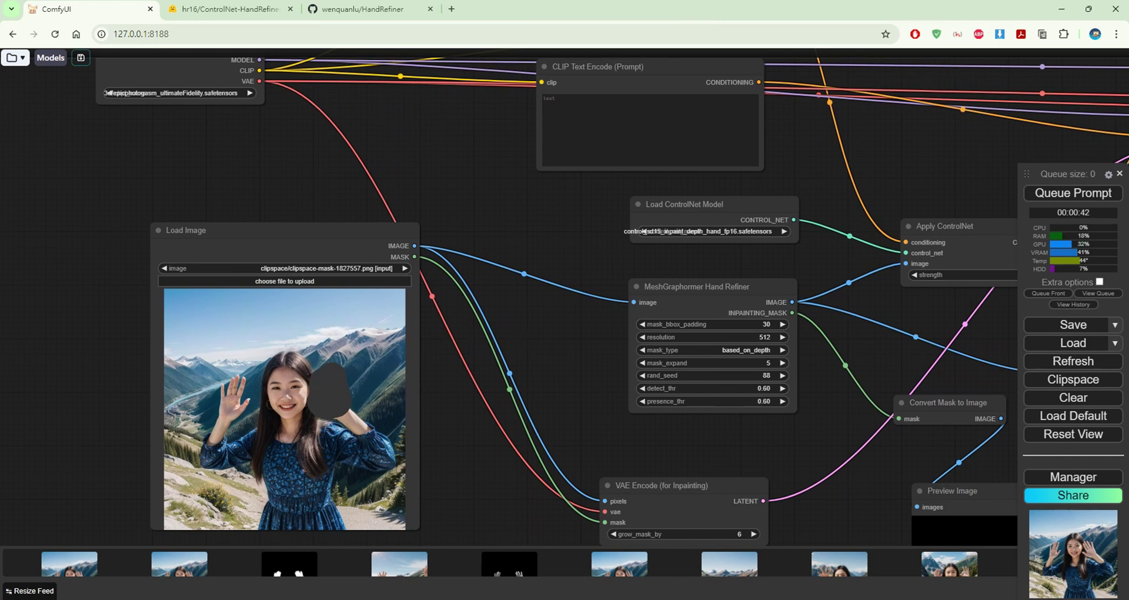
Bring up the output folder and open ComfyUI_00086_.png in Photos
left_click(107, 550)
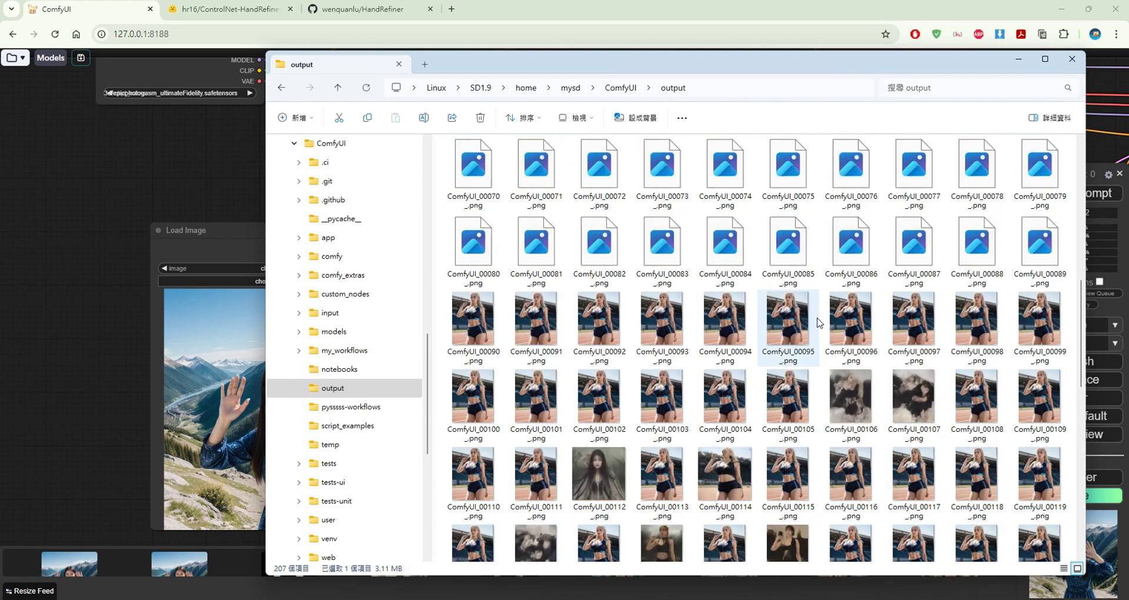
scroll(819, 307, "up", 5)
scroll(811, 315, "down", 1)
left_click(854, 281)
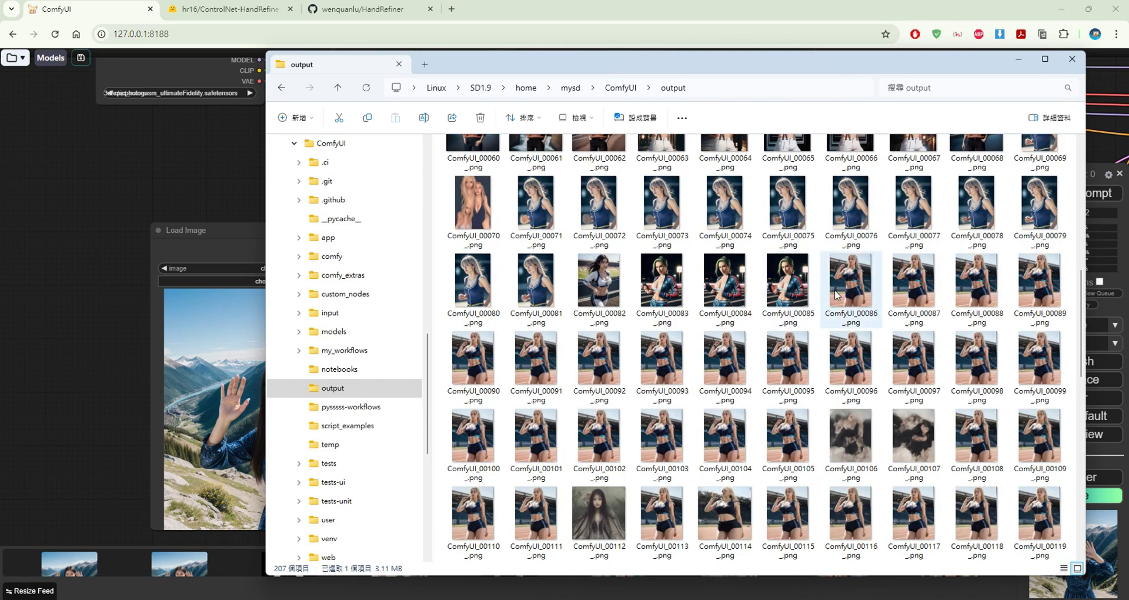
double_click(853, 278)
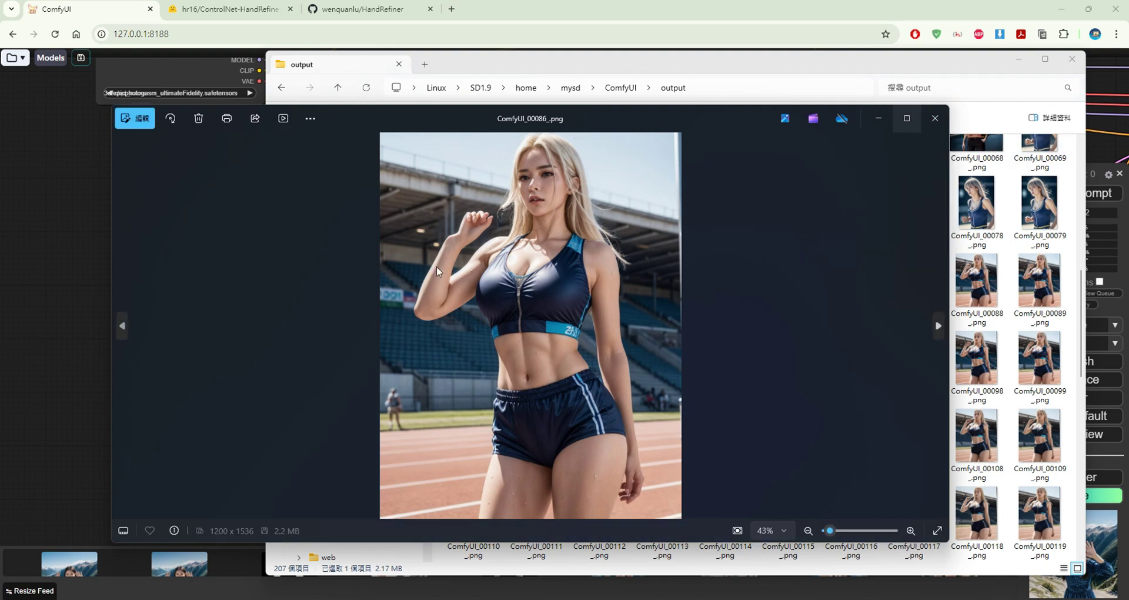
Step through the following output images up to ComfyUI_00115, then close the viewer
left_click(941, 327)
left_click(942, 328)
left_click(943, 330)
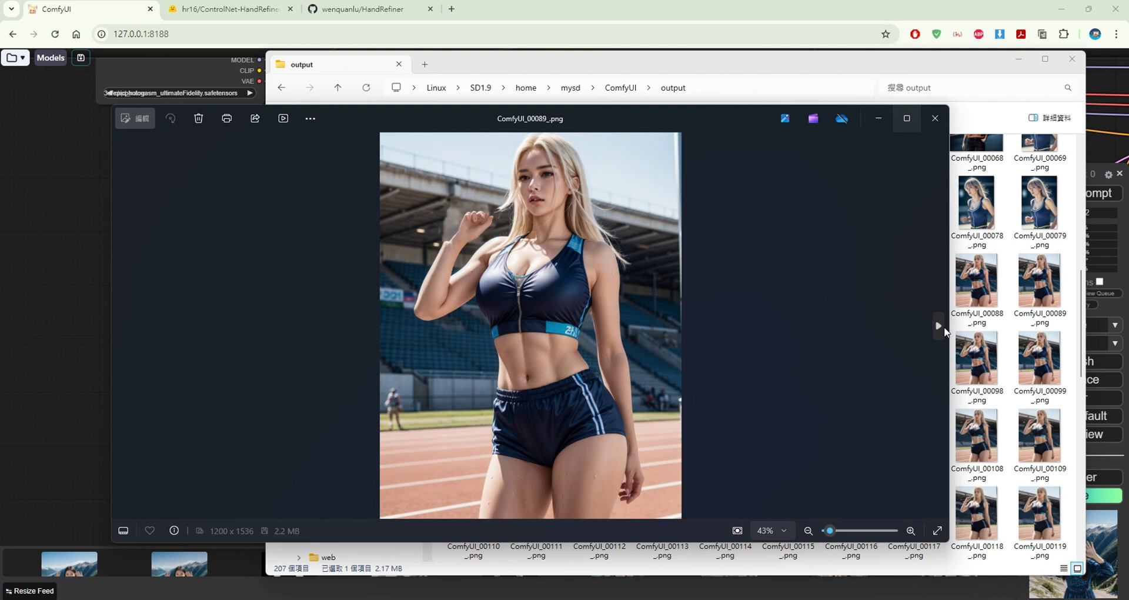
left_click(940, 326)
left_click(941, 326)
left_click(941, 326)
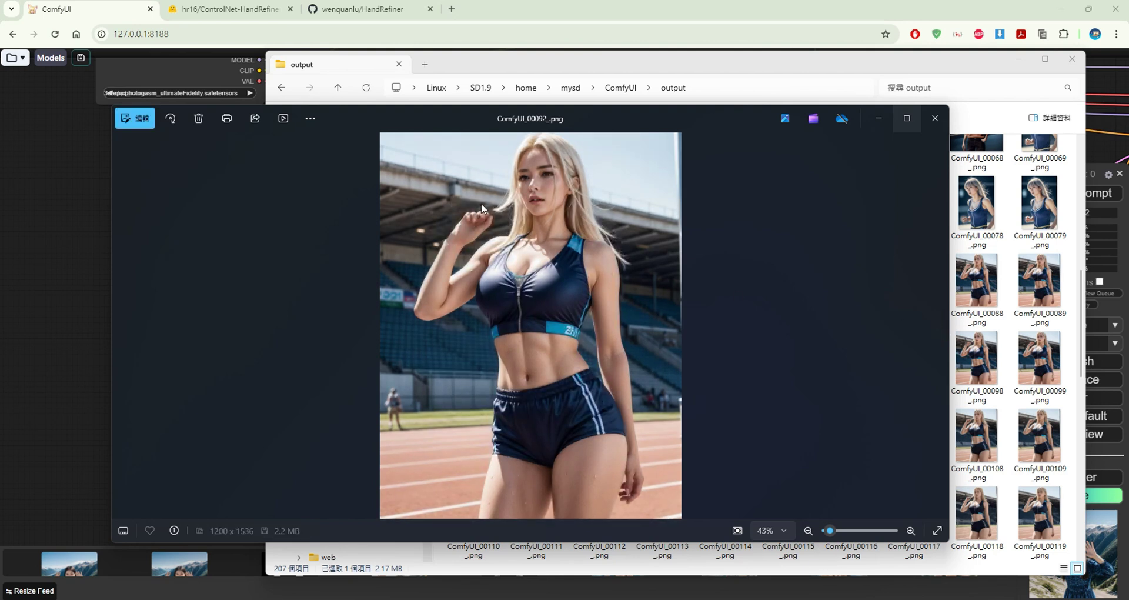
key("Right")
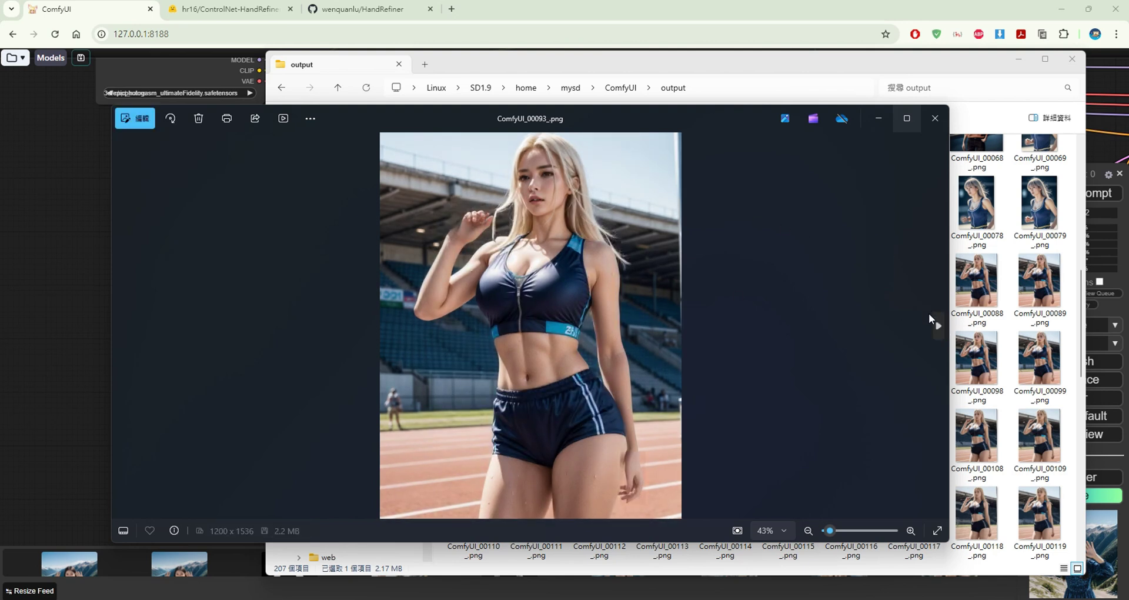
key("Right")
key("Right")
key("Right")
key("Right")
key("Right")
key("Right")
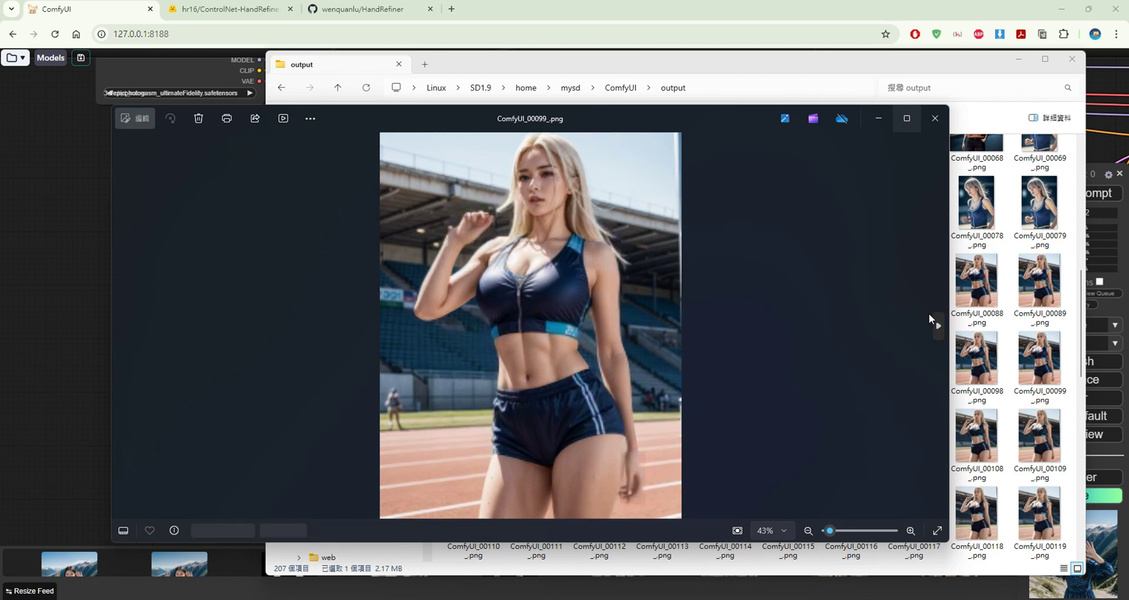
key("Right")
key("Right")
key("Right")
key("Right")
key("Right")
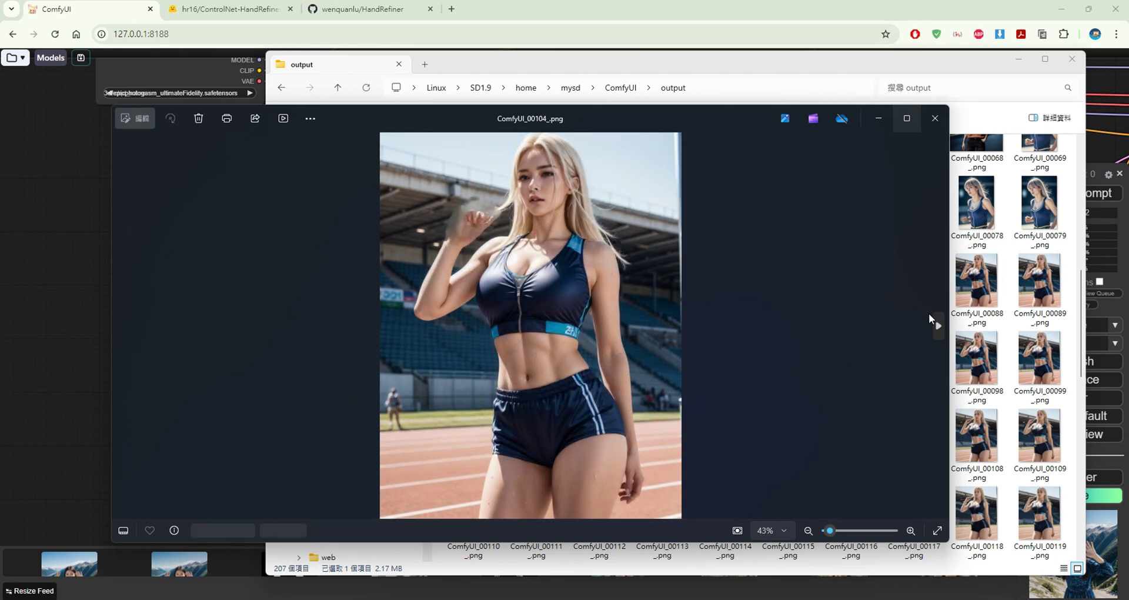
key("Right")
key("Right")
key("Right")
key("Right")
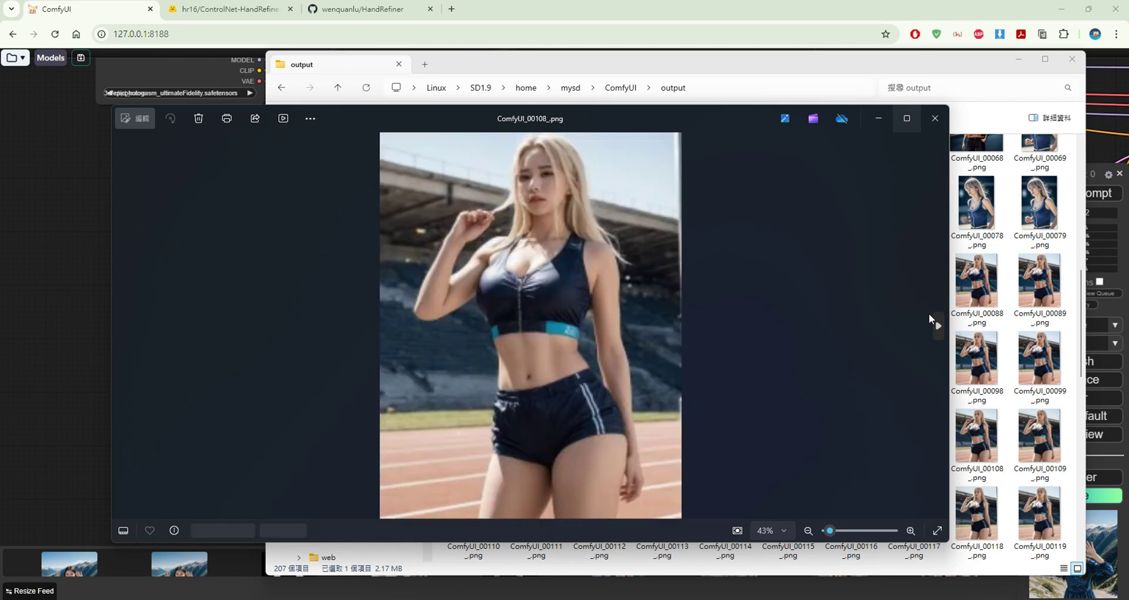
key("Right")
key("Right")
key("Right")
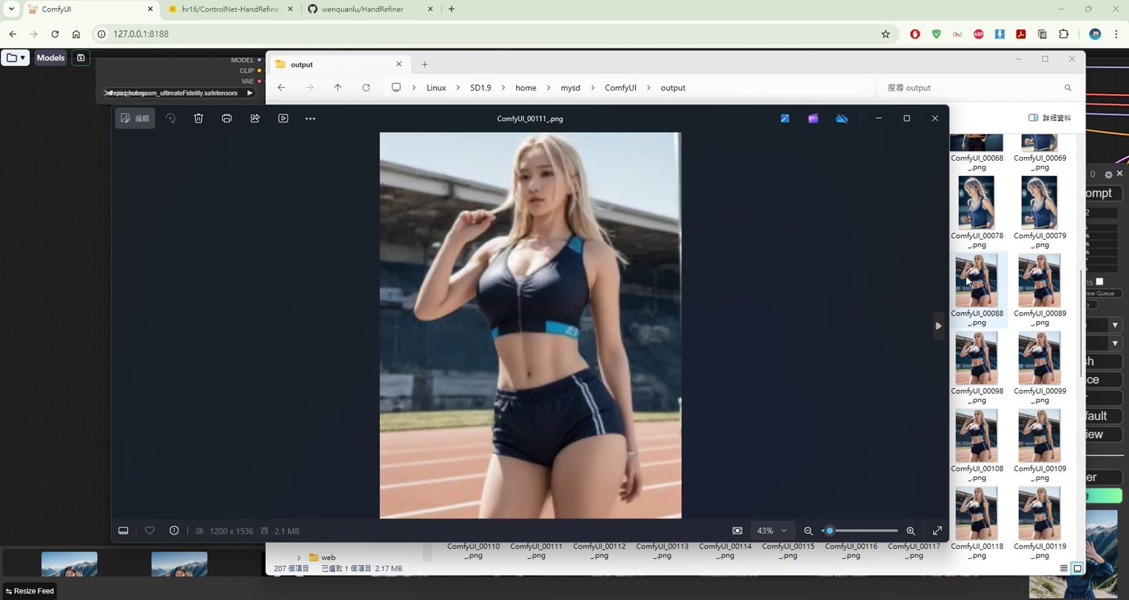
key("Right")
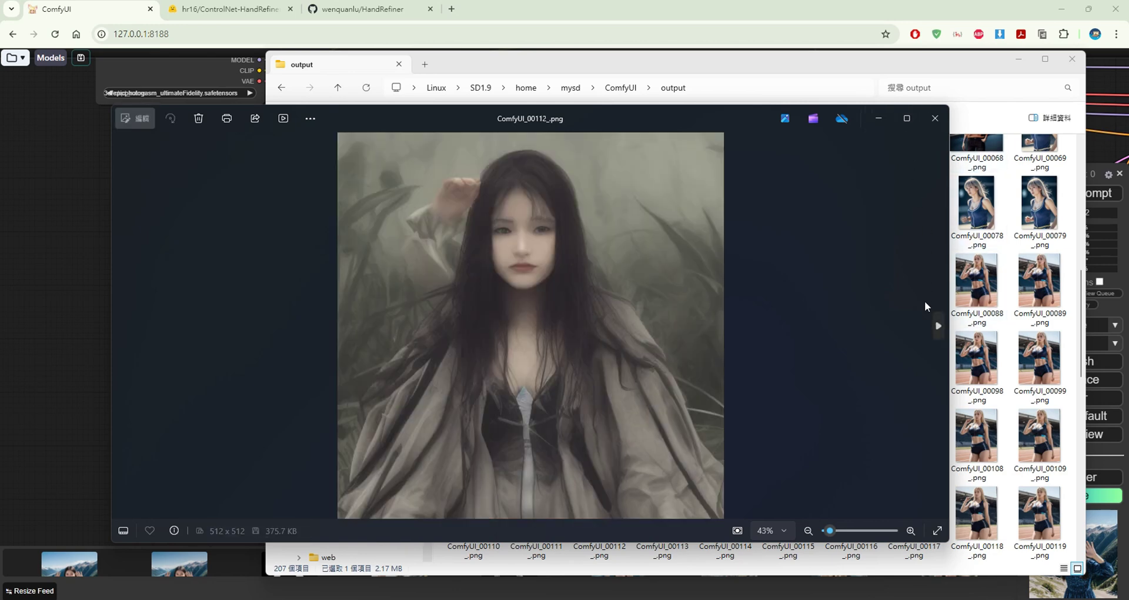
key("Right")
key("Right")
key("Right")
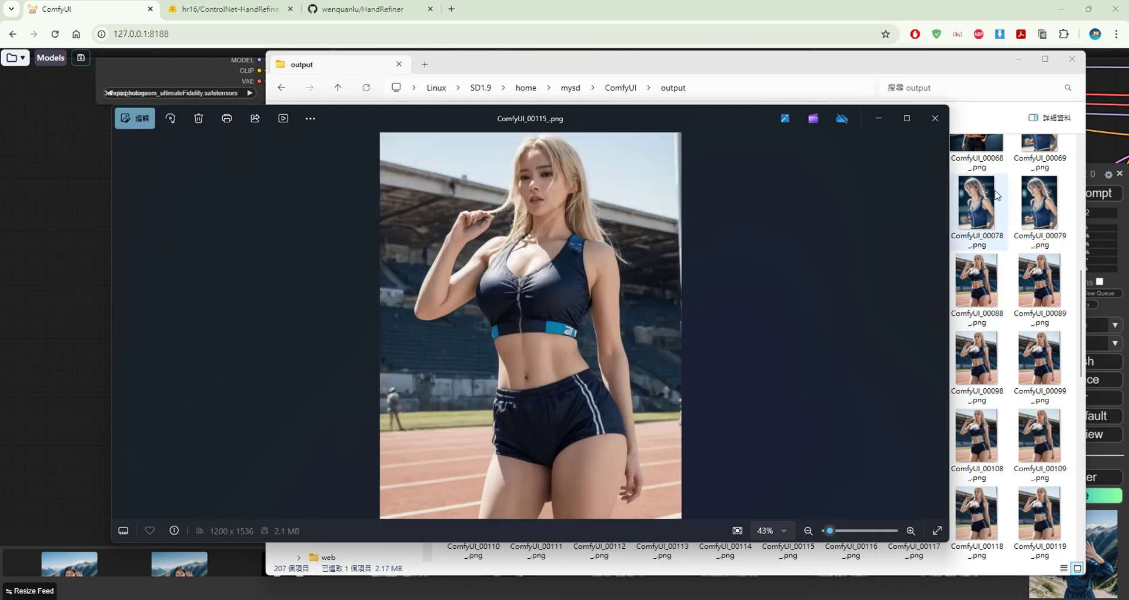
left_click(935, 118)
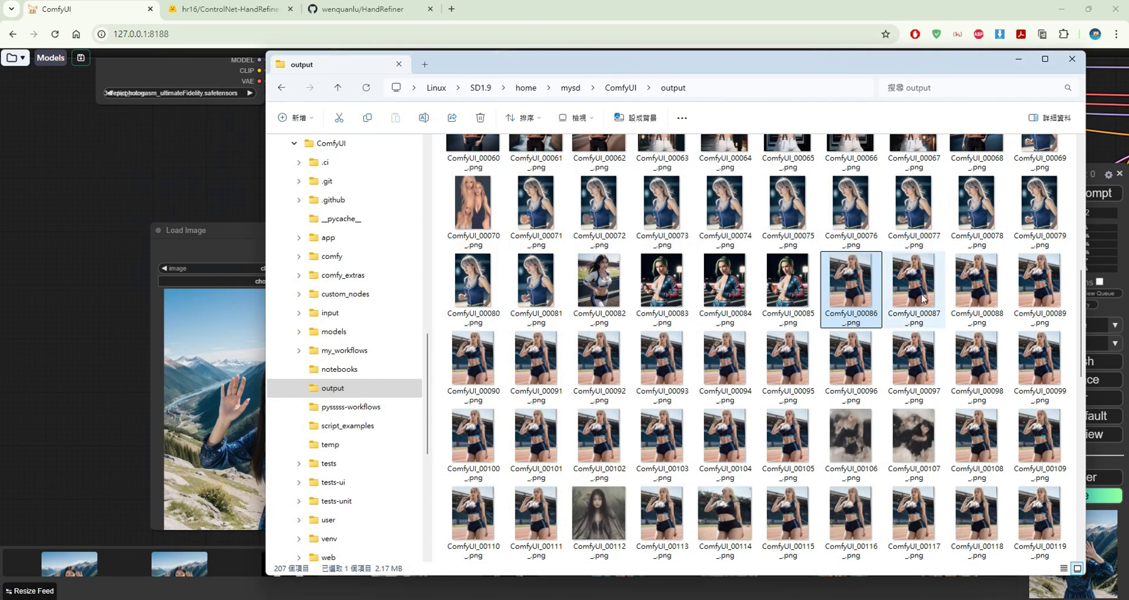
View the runner images ComfyUI_00071 through ComfyUI_00080 in Photos, then close the viewer
double_click(535, 203)
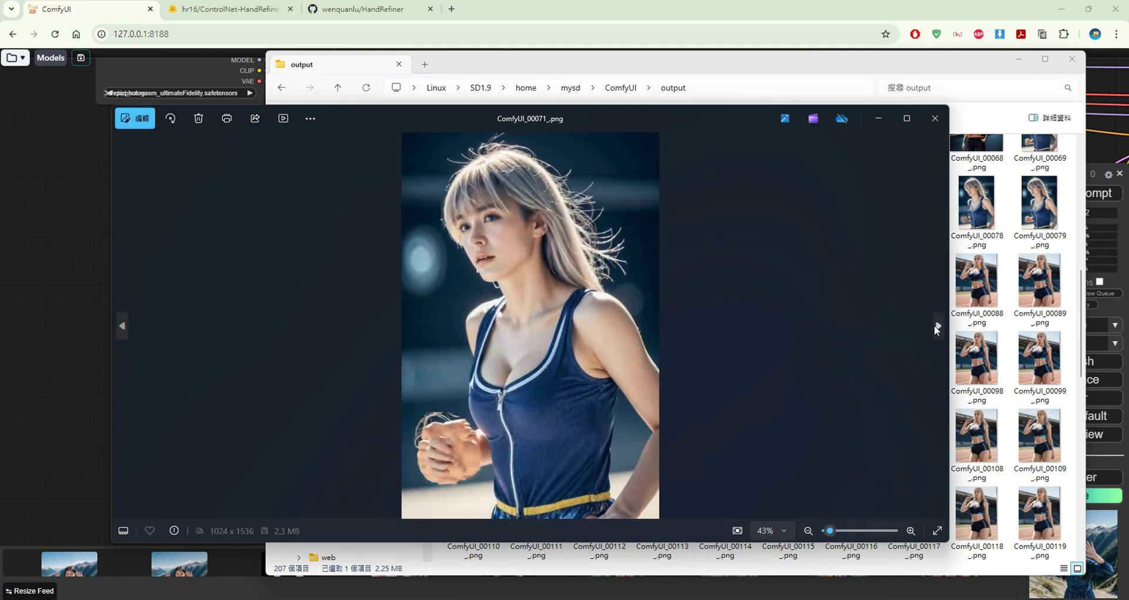
left_click(936, 327)
left_click(936, 327)
left_click(936, 327)
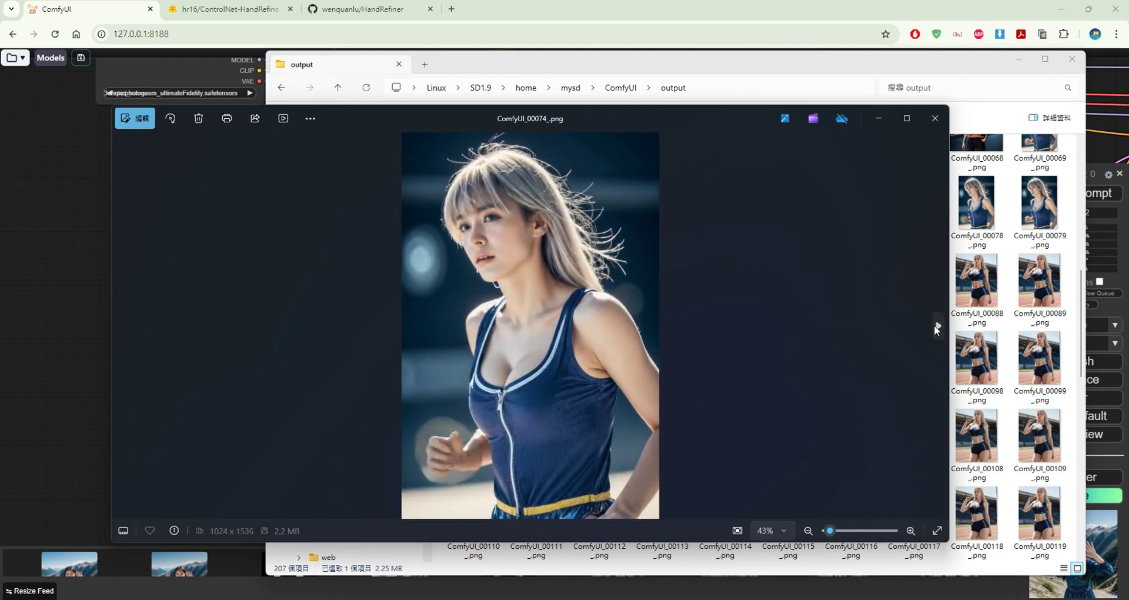
left_click(936, 327)
left_click(936, 326)
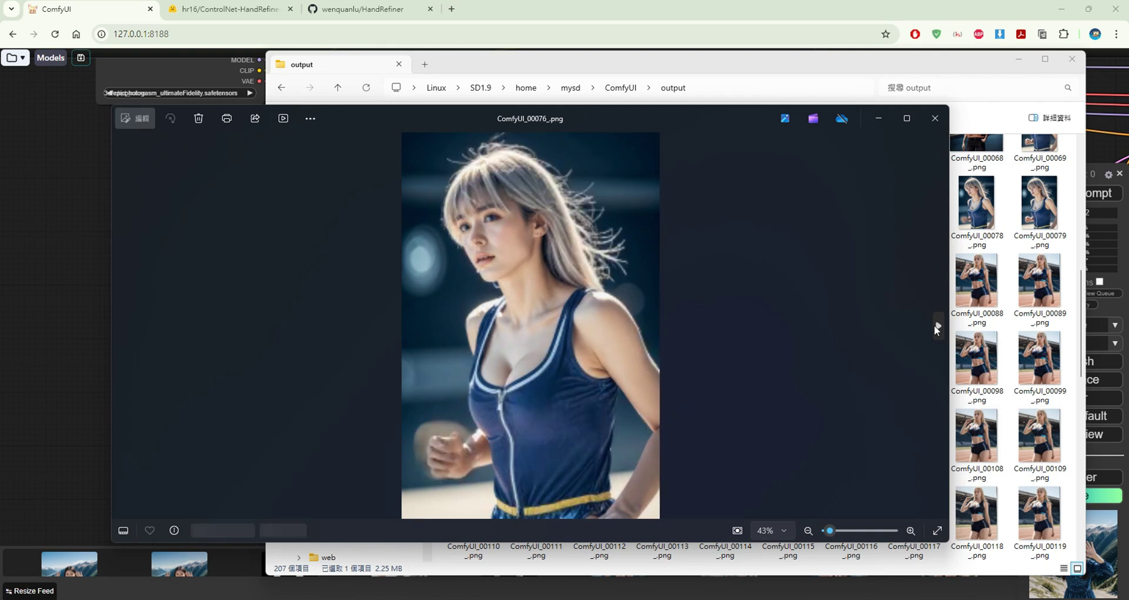
left_click(936, 327)
left_click(936, 327)
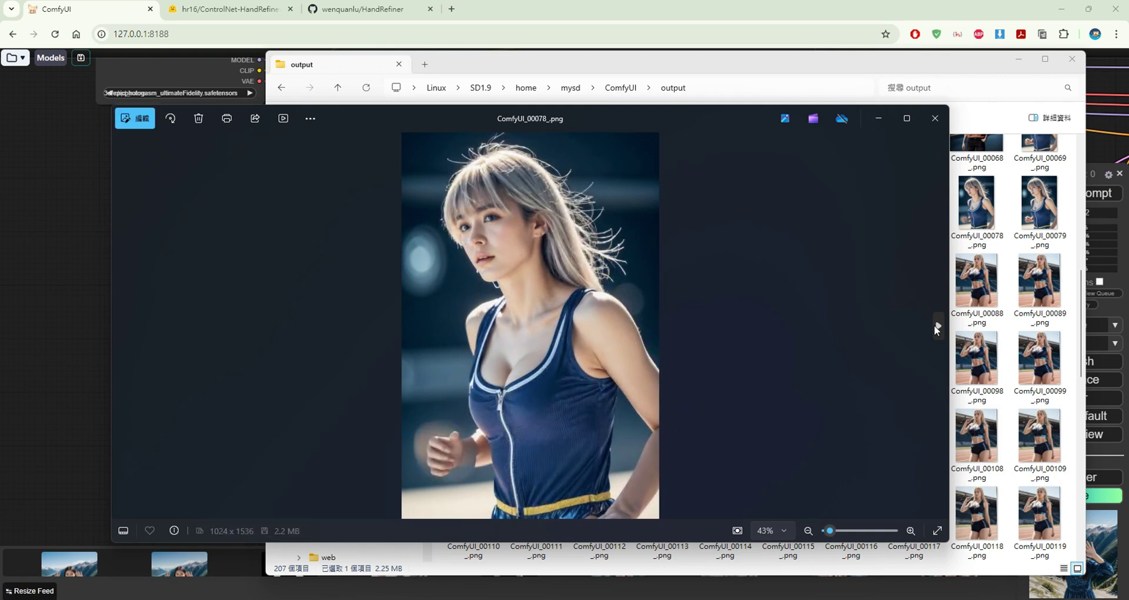
left_click(936, 326)
left_click(936, 326)
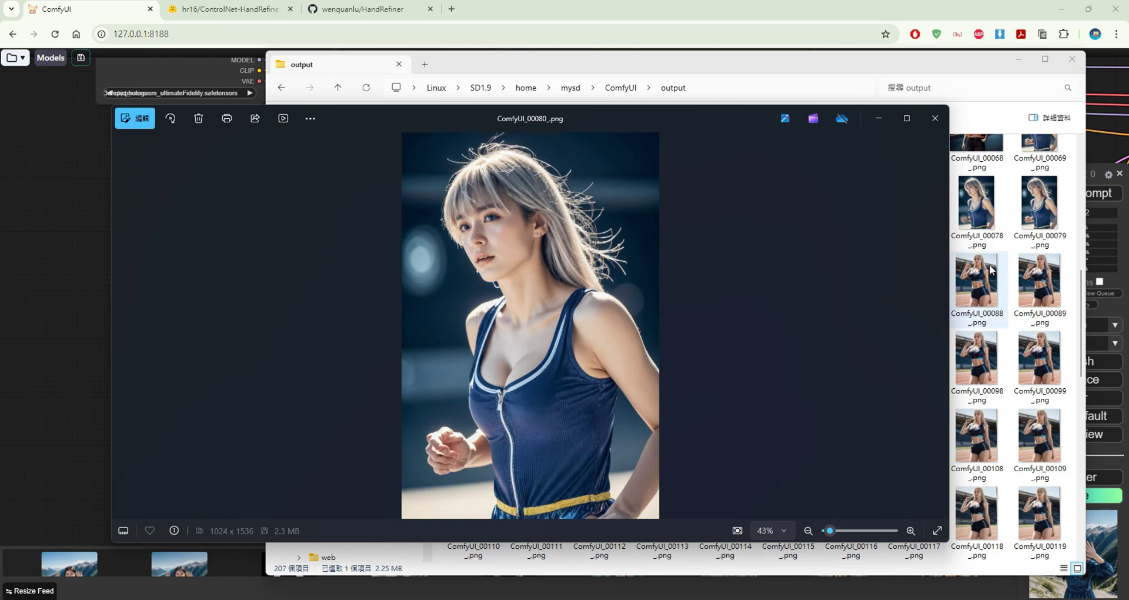
left_click(935, 118)
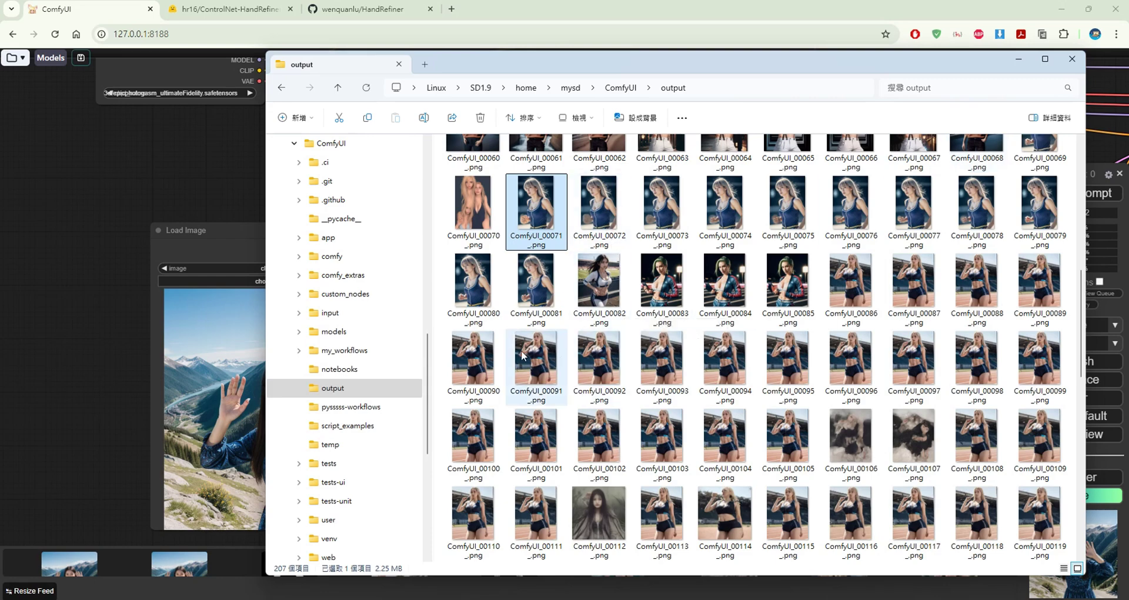
Preview ComfyUI_00090 in Photos and close it
left_click(488, 355)
double_click(488, 355)
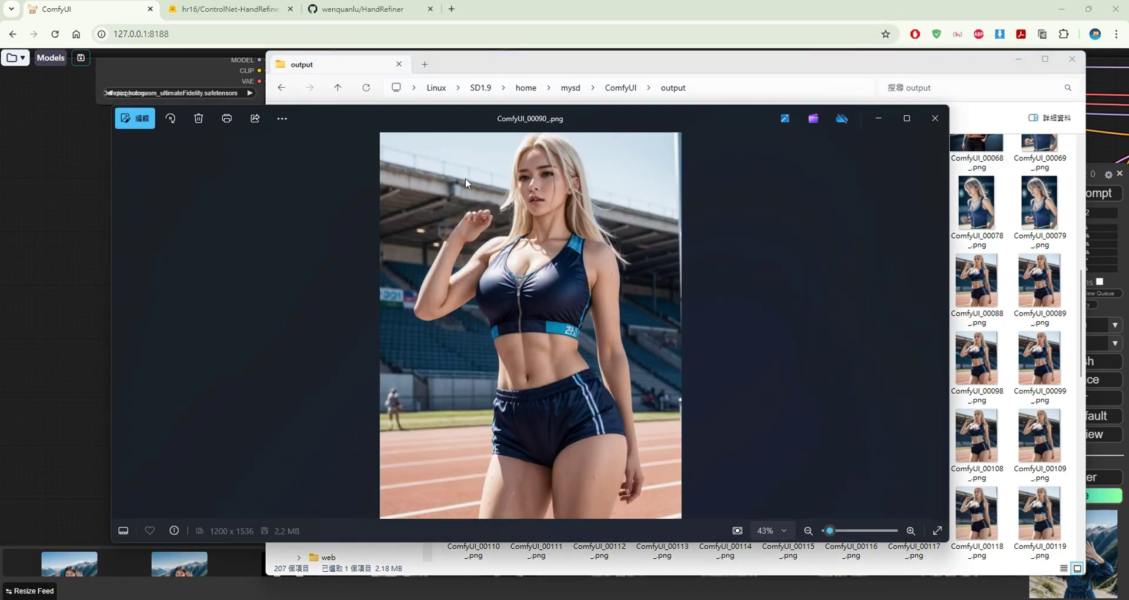
left_click(939, 122)
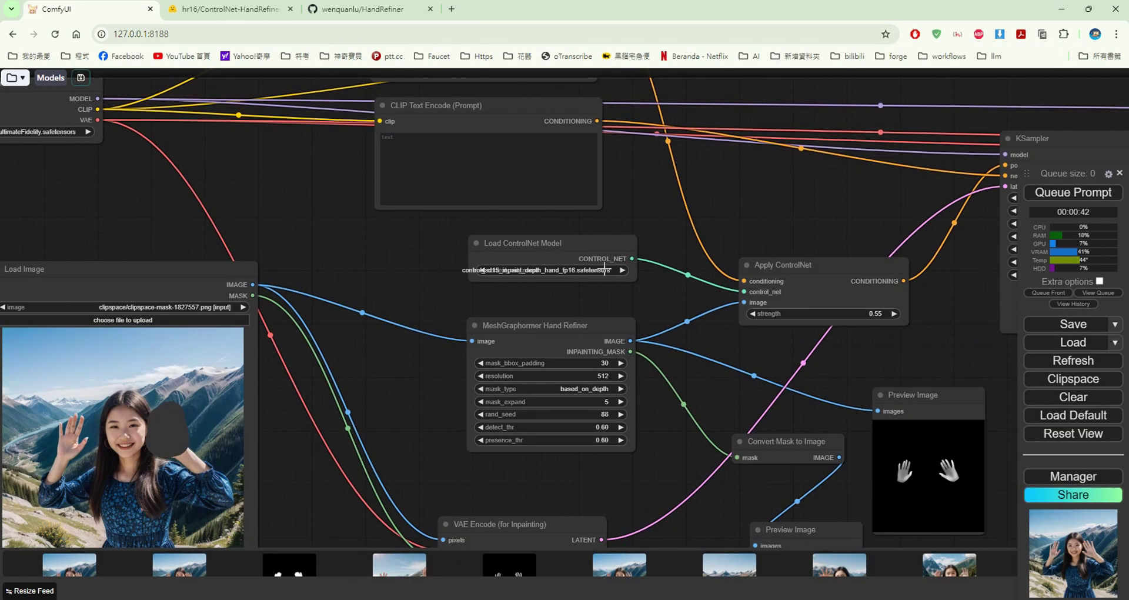
Check the Load ControlNet Model list, then view the hr16/ControlNet-HandRefiner-pruned files on Hugging Face
left_click(579, 270)
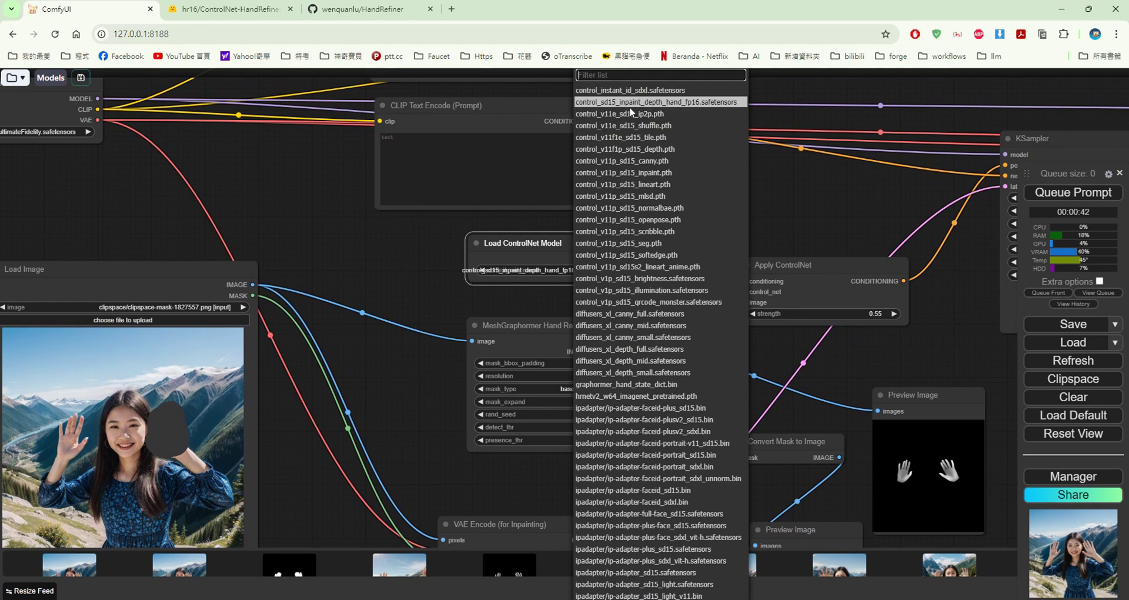
left_click(228, 11)
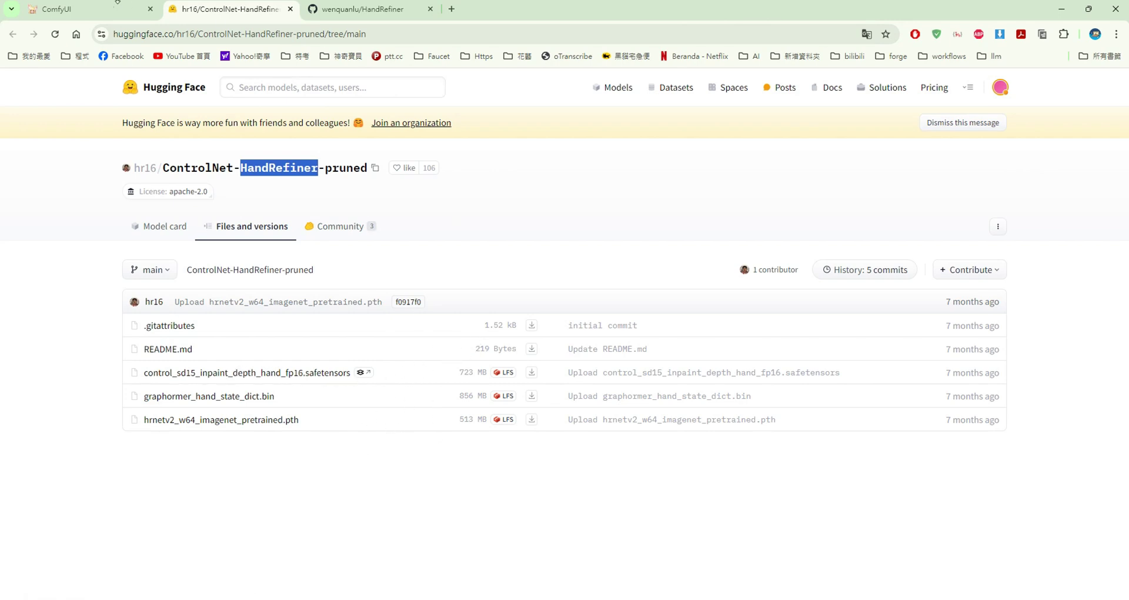
Return to ComfyUI, switch to Krita, and bring up the ComfyUI output folder in Explorer
key("ctrl+1")
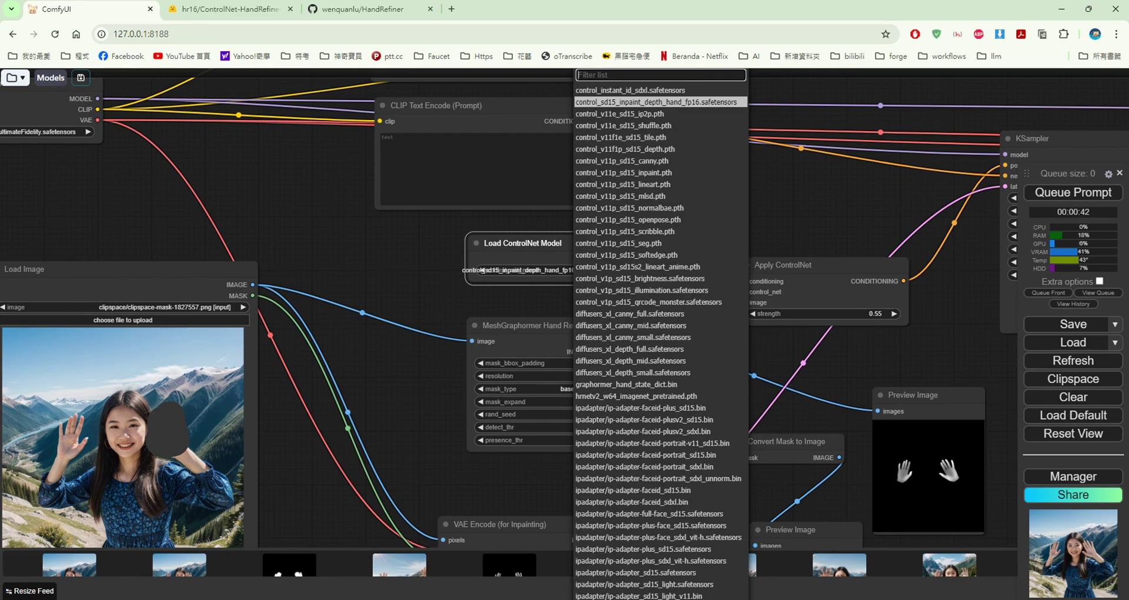
left_click(406, 564)
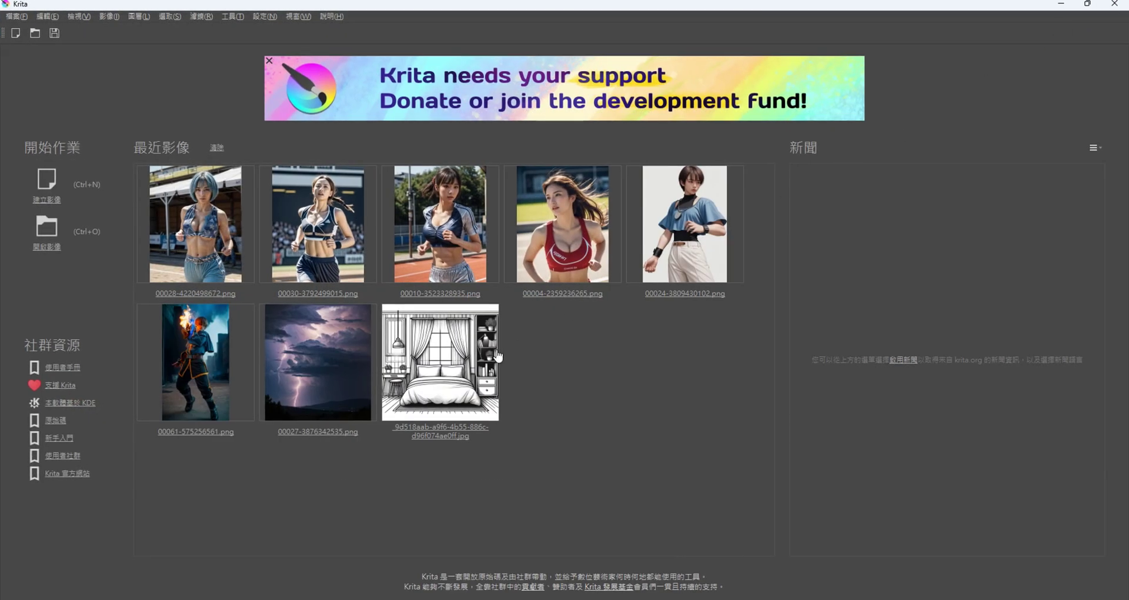
left_click(188, 591)
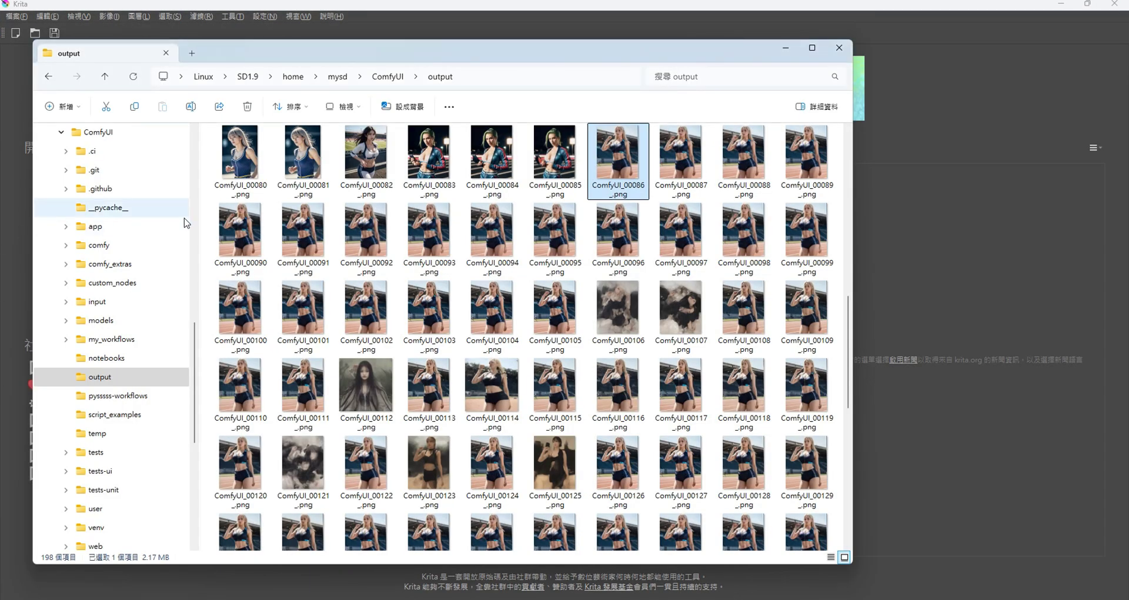
Drag 00036-3056600068.png from the 2024-08-01 folder into Krita and minimize Explorer
scroll(186, 222, "up", 2)
scroll(176, 217, "up", 5)
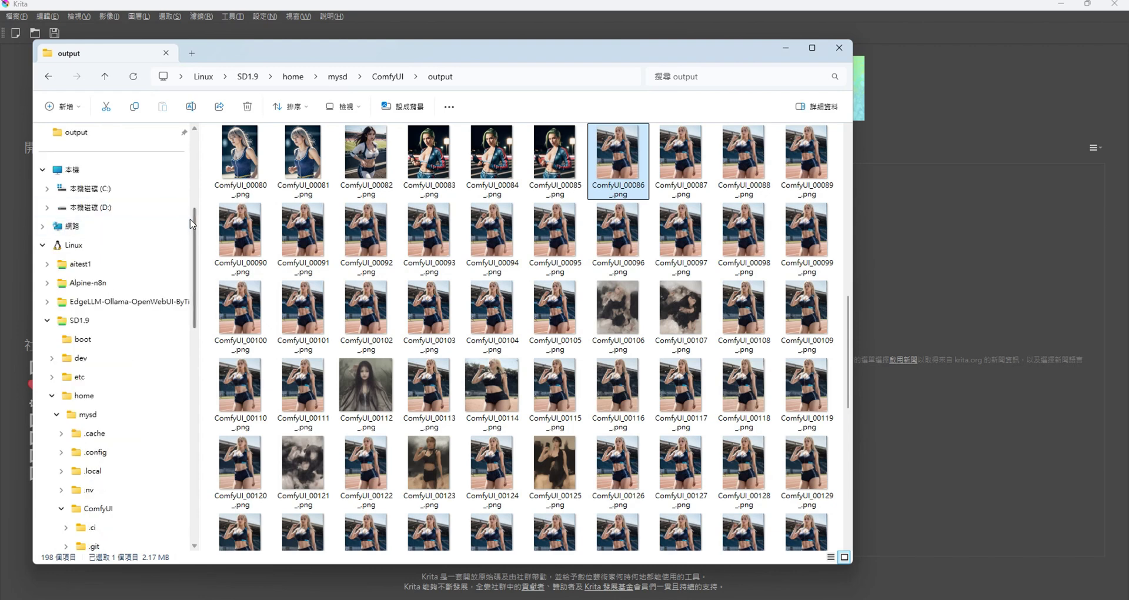
scroll(191, 223, "up", 3)
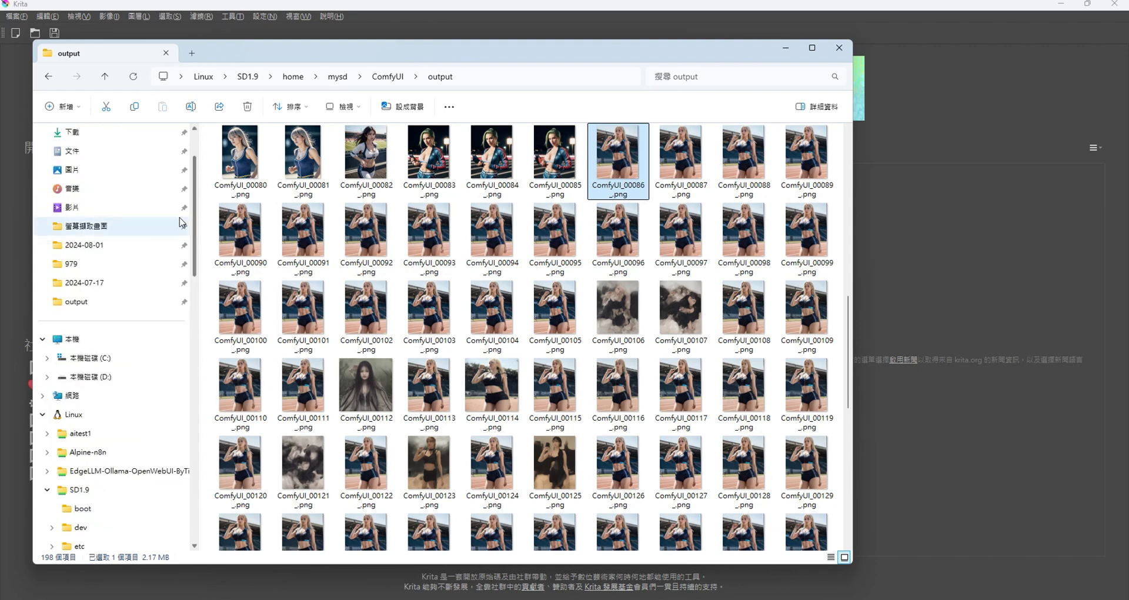
left_click(102, 252)
left_click_drag(788, 49, 1021, 60)
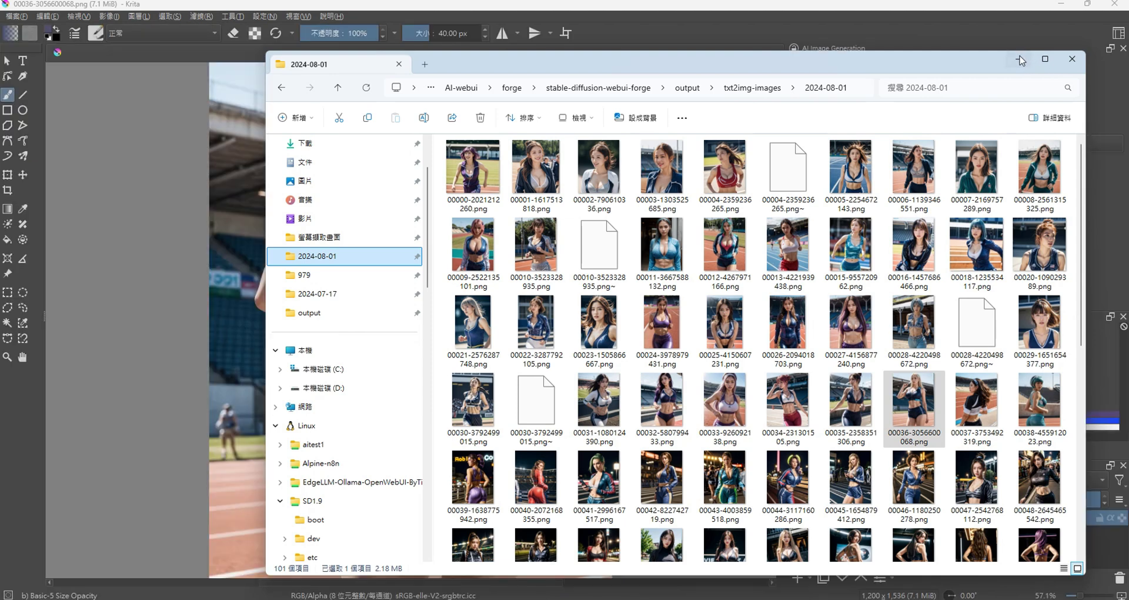
left_click(1020, 60)
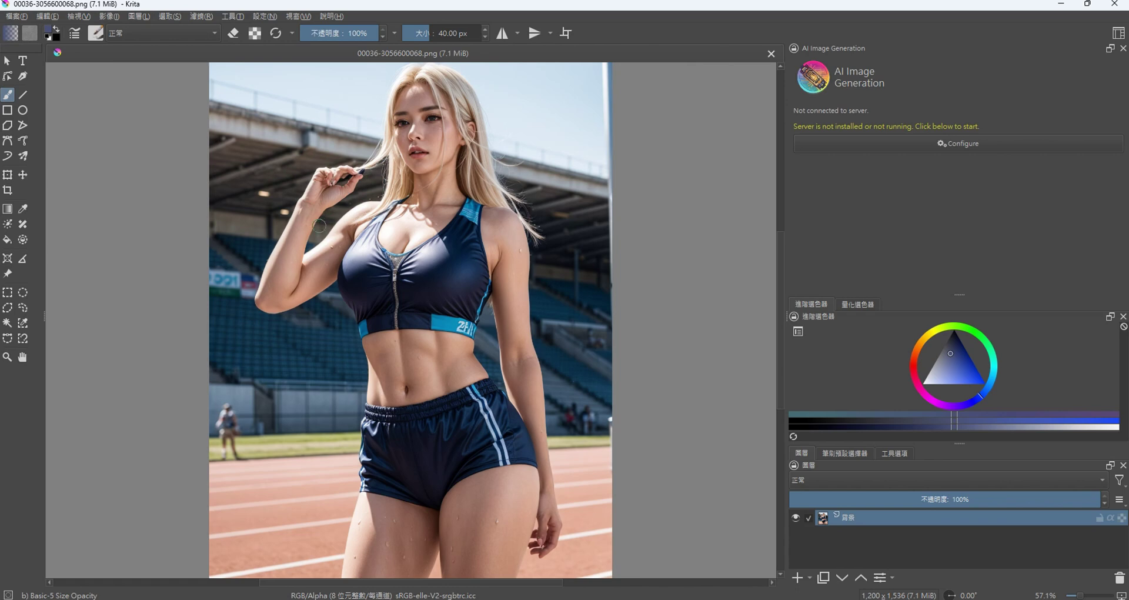
Close the Windows Terminal running the ComfyUI server, confirming Close all tabs
key("alt+Tab")
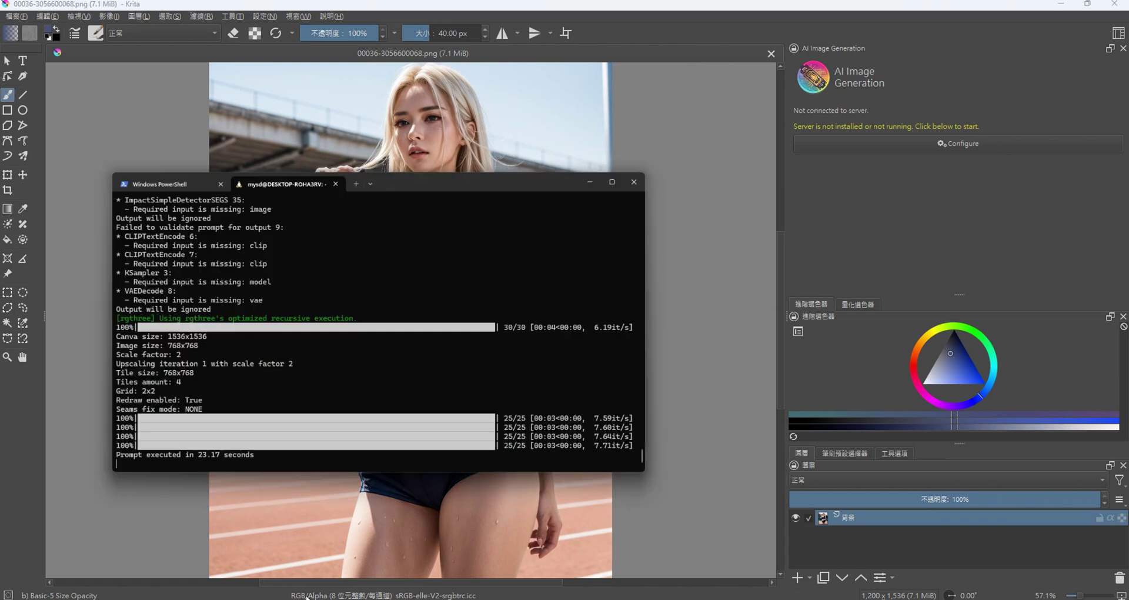
left_click(716, 89)
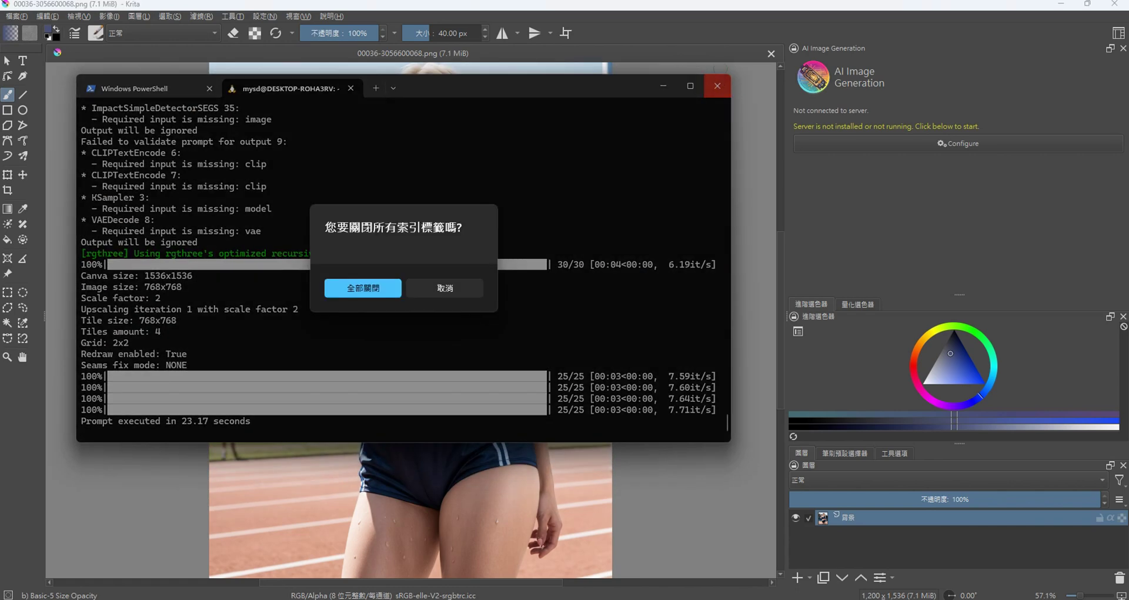
left_click(346, 282)
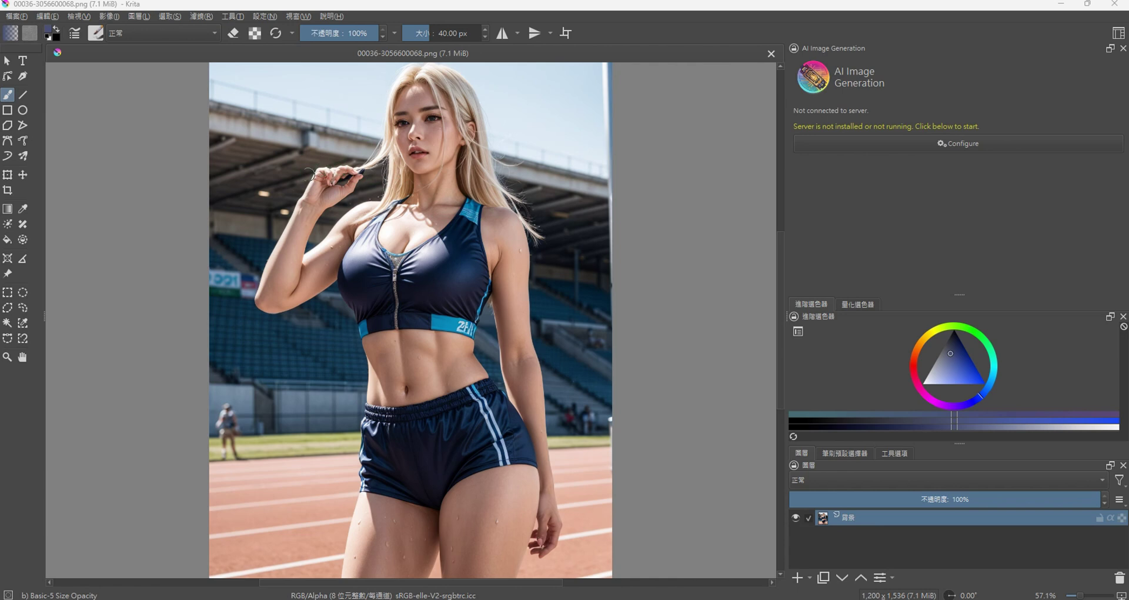
Undo a stray brush stroke, then draw an elliptical selection around the athlete's raised hand
mouse_move(358, 167)
left_mouse_down()
mouse_move(300, 200)
mouse_move(315, 198)
left_mouse_up()
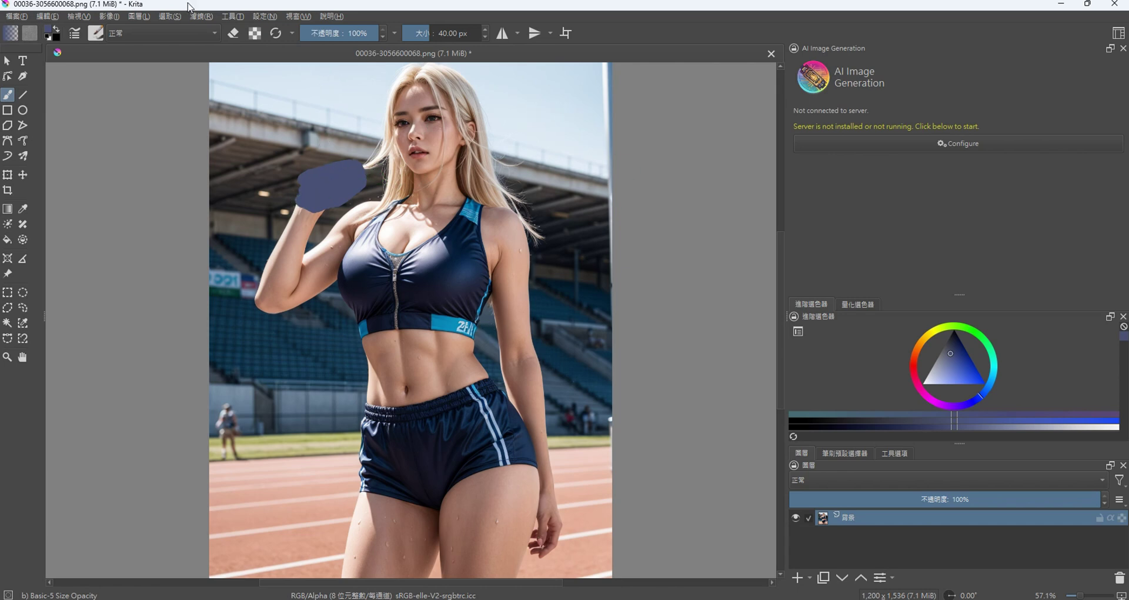
left_click(48, 17)
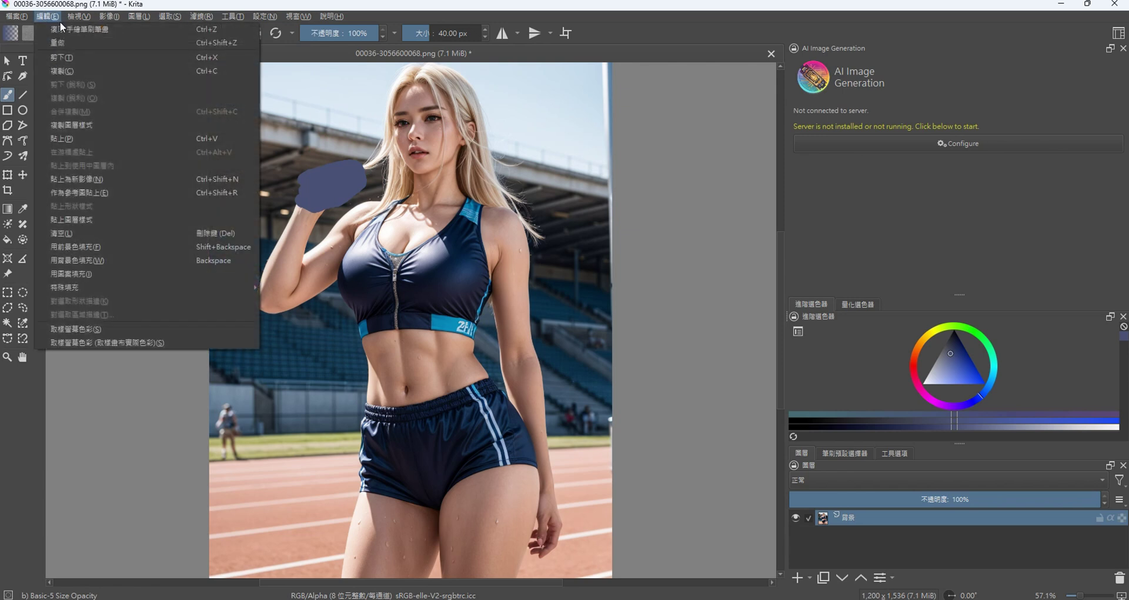
left_click(58, 28)
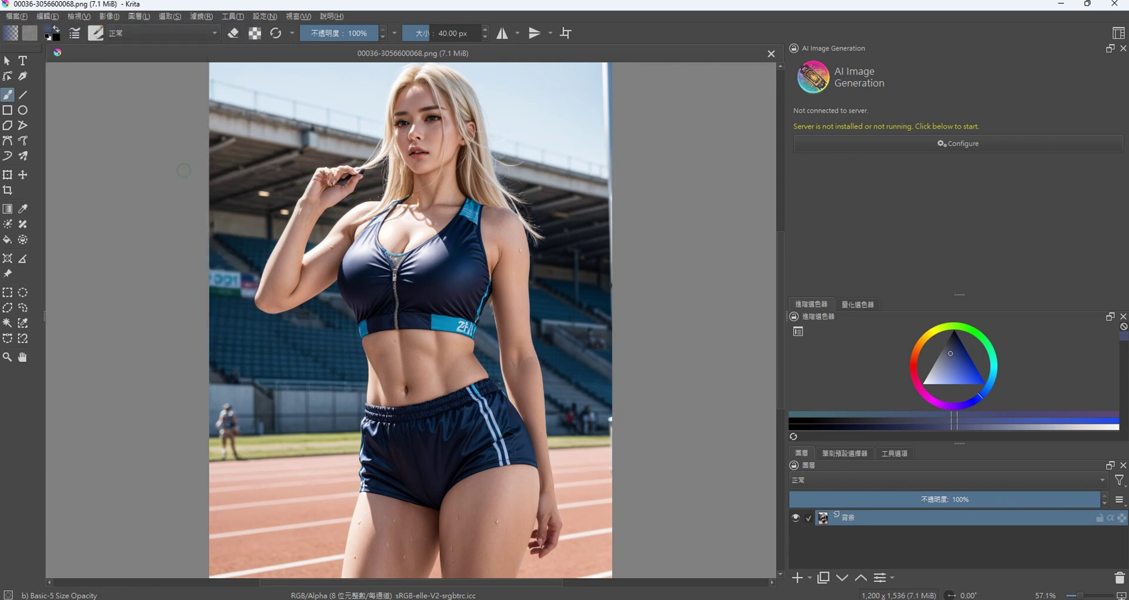
left_click(23, 292)
left_click_drag(290, 153, 369, 211)
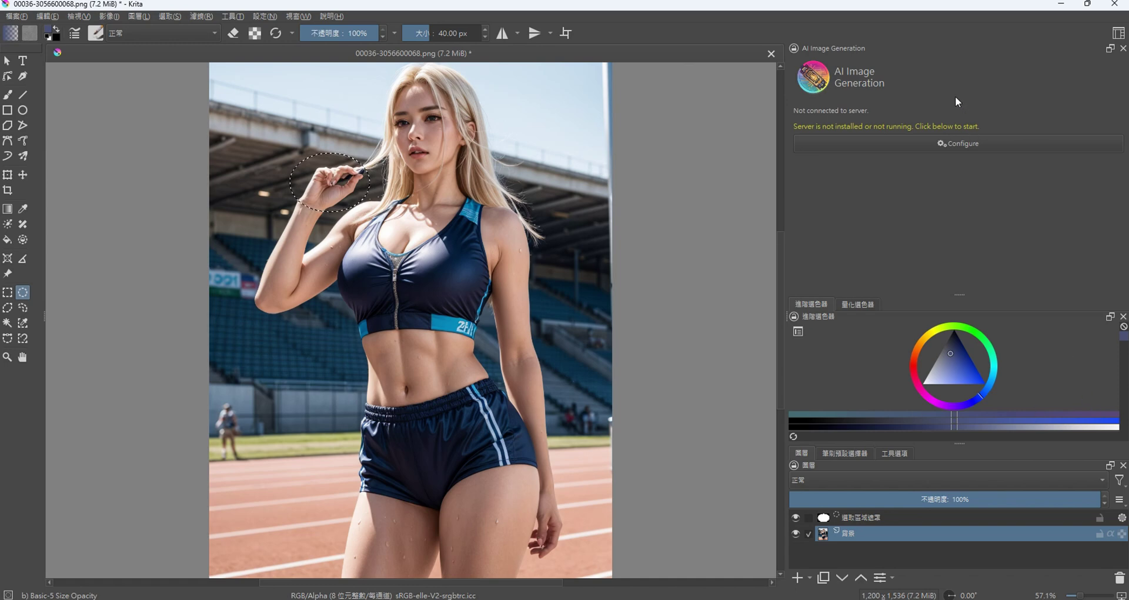
Launch the managed local server from the AI Image Generation settings, then close them
left_click(962, 142)
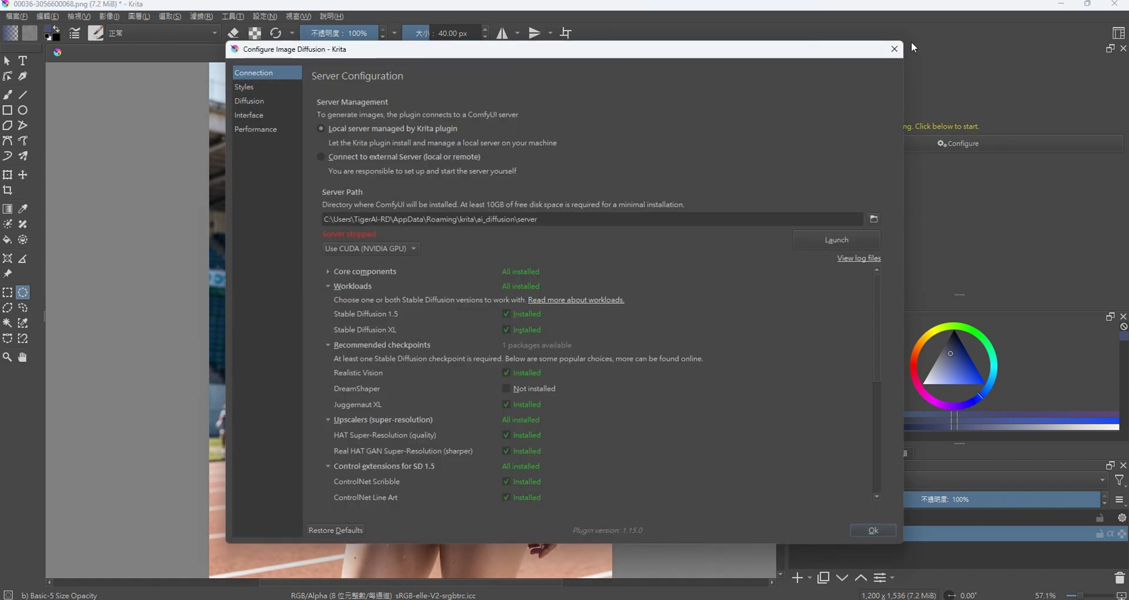
left_click(840, 240)
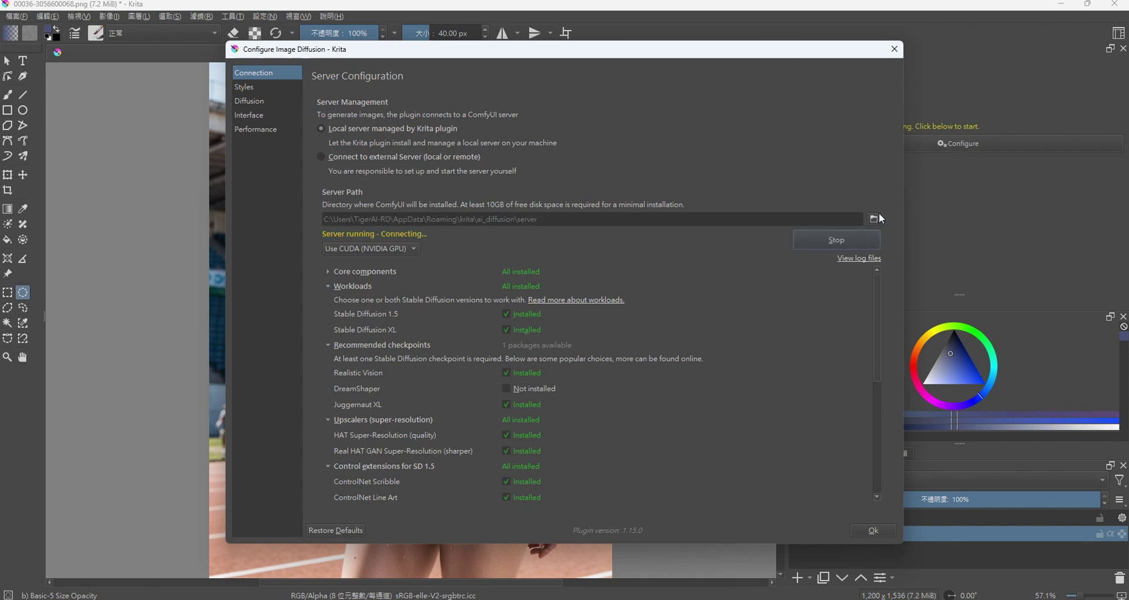
left_click(892, 50)
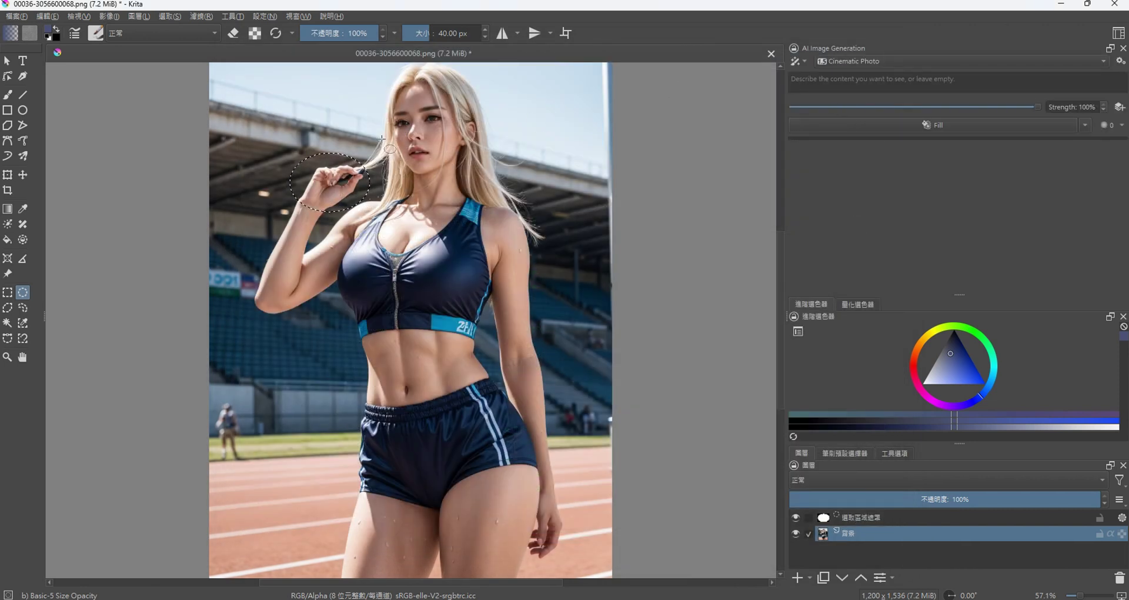
Switch generation to Live mode with the Cinematic Photo style and start generating on the hand
left_click(799, 59)
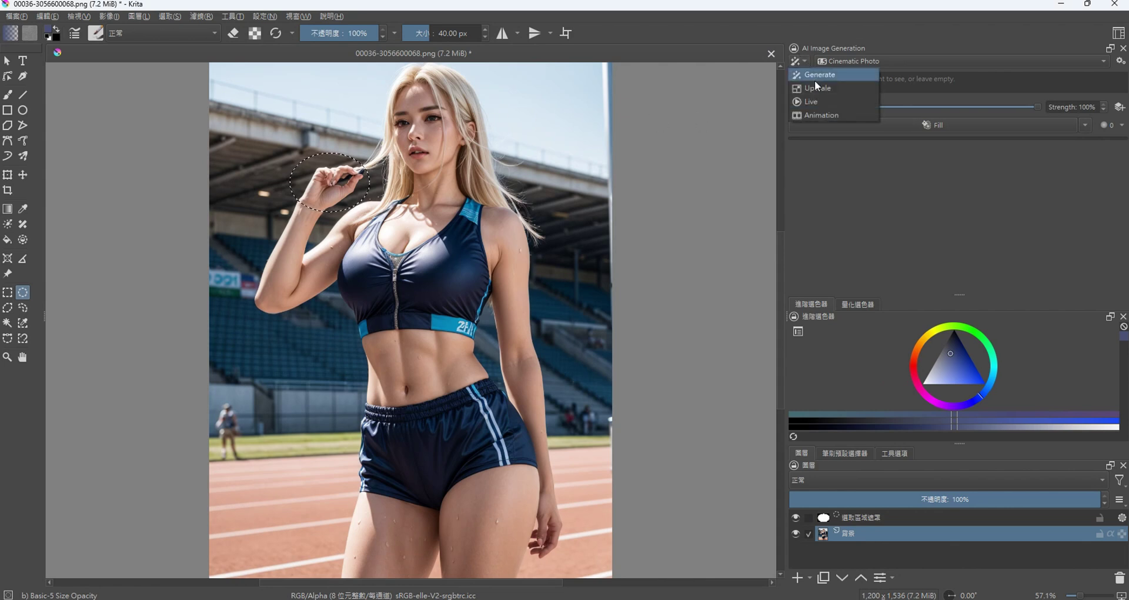
left_click(810, 102)
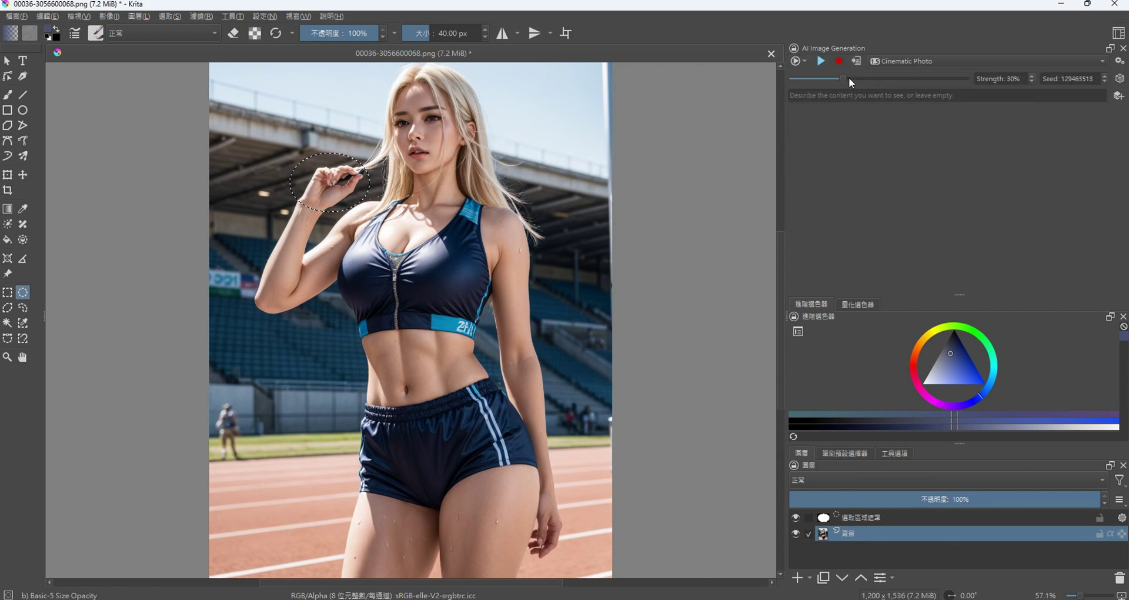
left_click(889, 63)
left_click(941, 46)
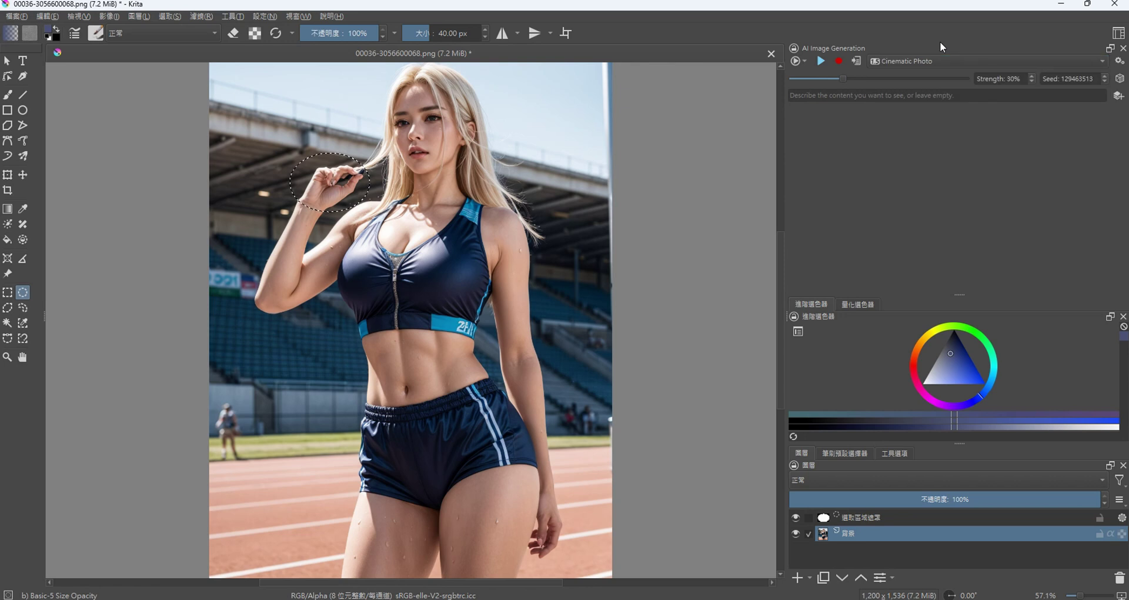
left_click(821, 61)
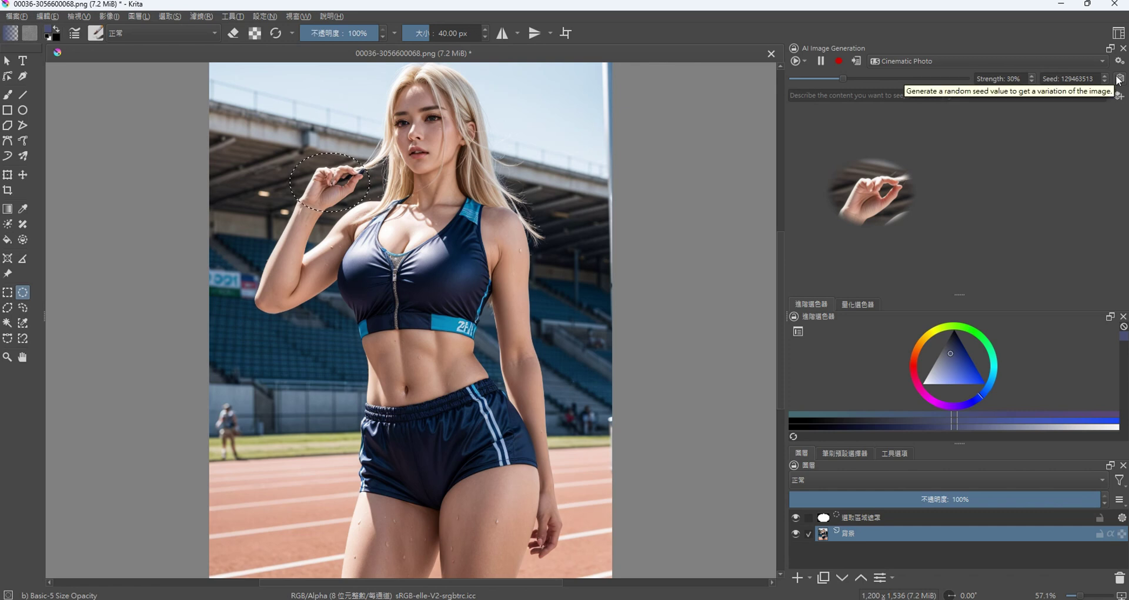
Roll a new random seed for a different hand variation and open the generation settings
left_click(1118, 79)
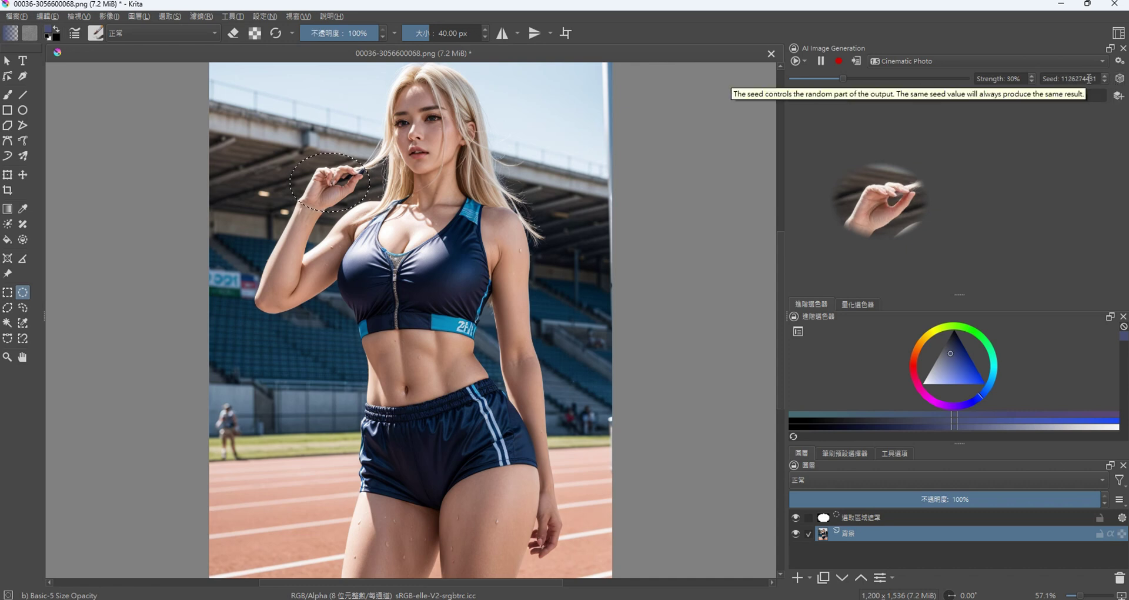
left_click(879, 97)
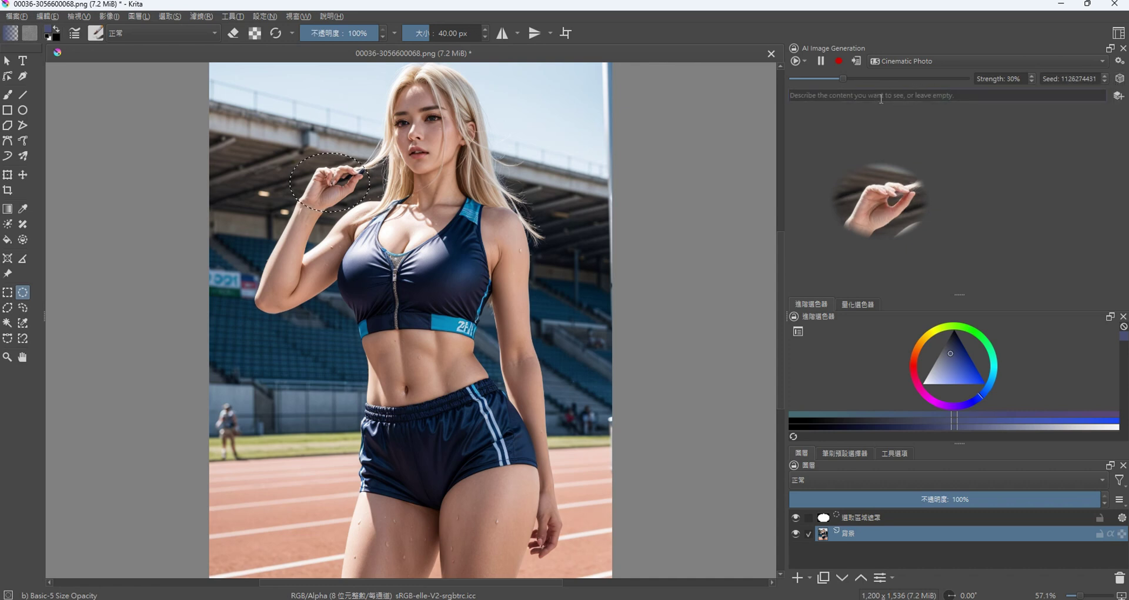
left_click(1120, 64)
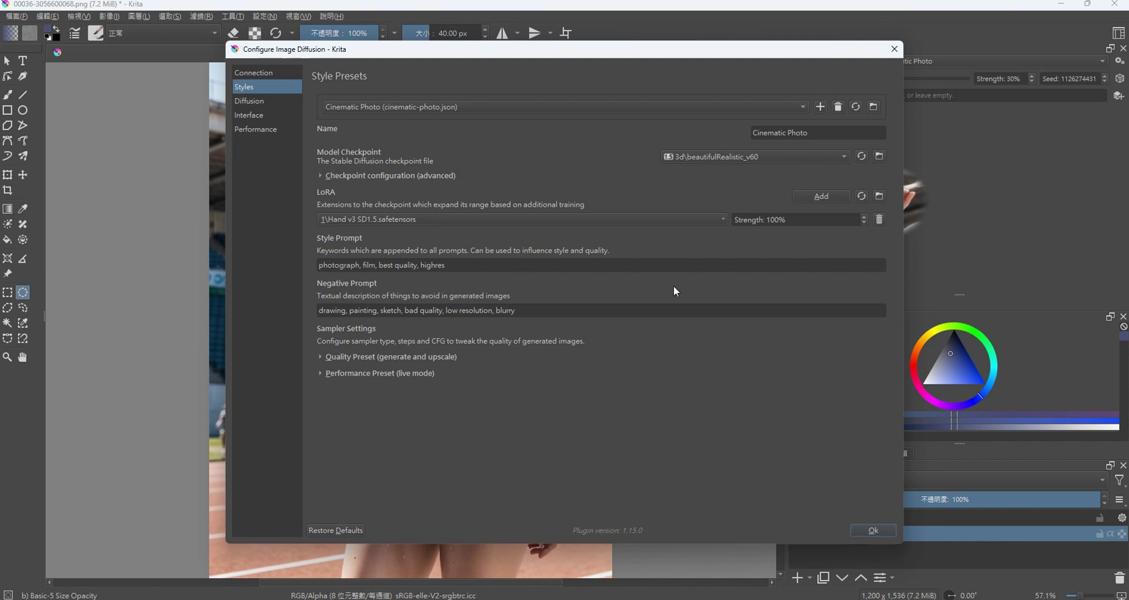
Add a LoRA row, then delete the empty entry so Cinematic Photo keeps only Hand v3
left_click(820, 199)
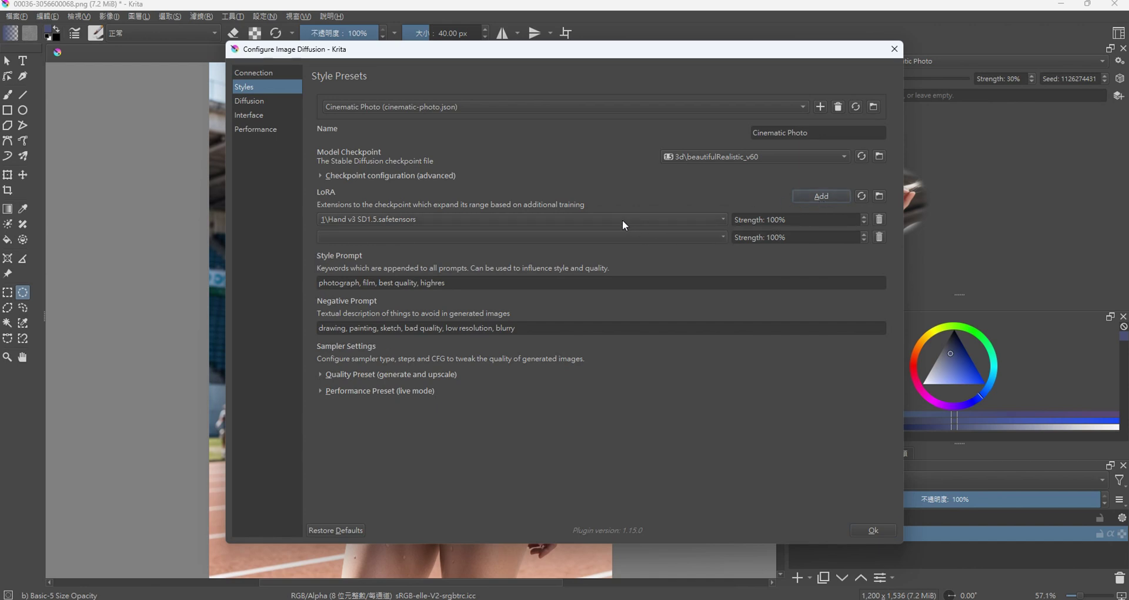
left_click(640, 221)
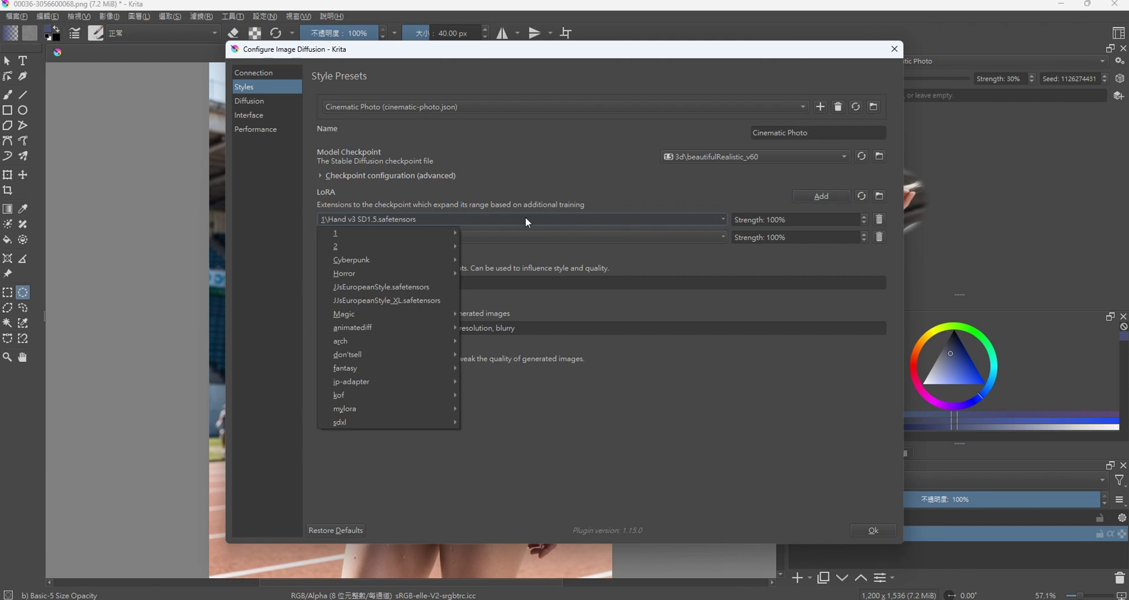
left_click(883, 235)
left_click(884, 234)
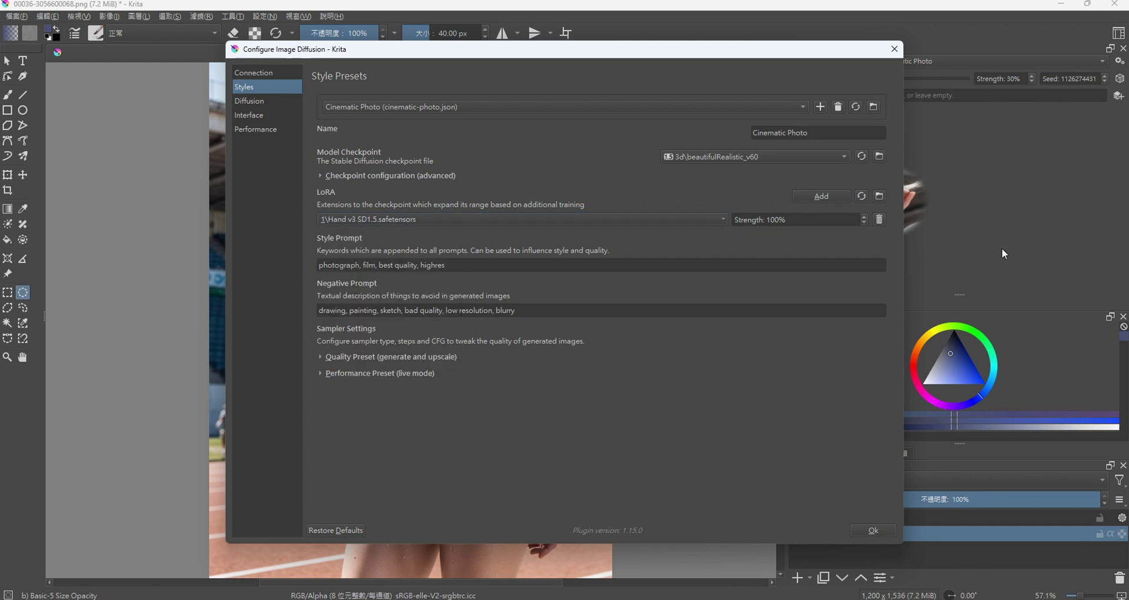
left_click(898, 51)
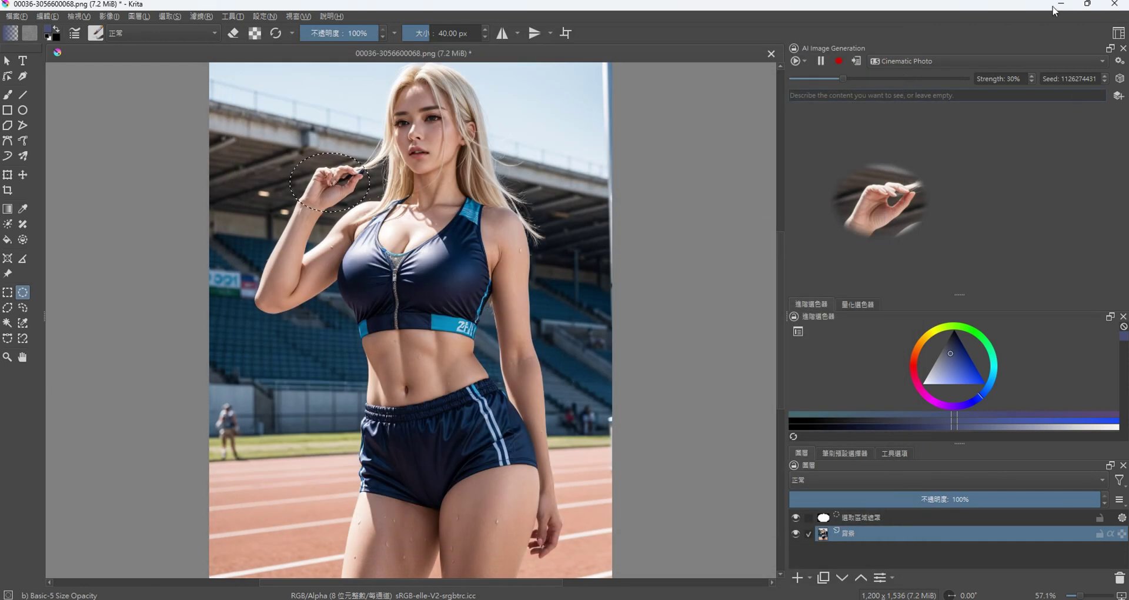
Raise live strength to 40% and apply the result as a new Live layer
left_click(1033, 75)
left_click(1032, 76)
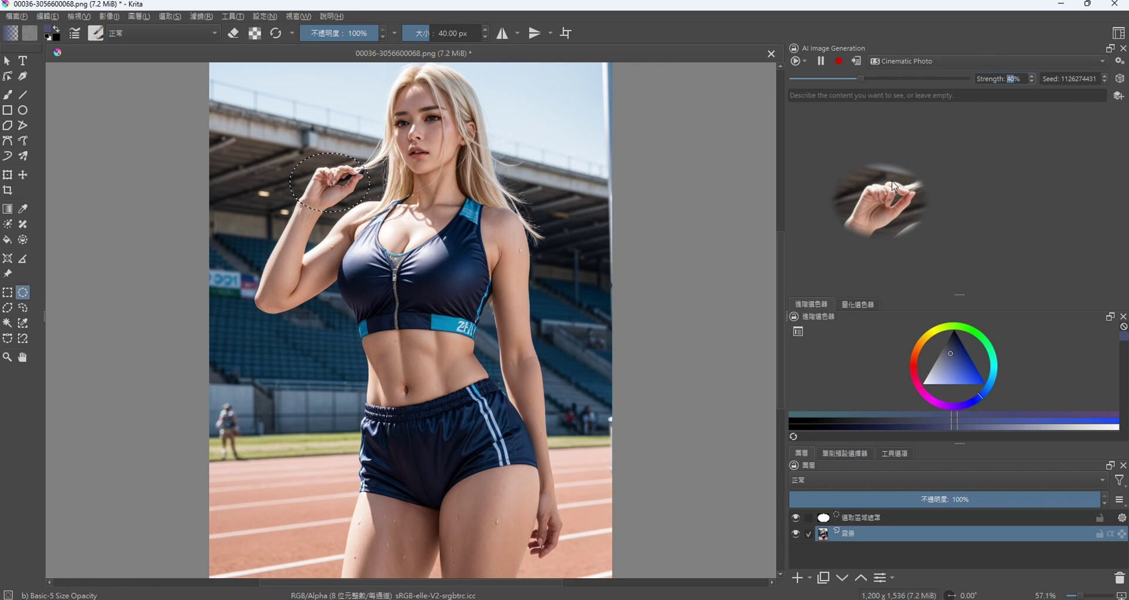
left_click(858, 60)
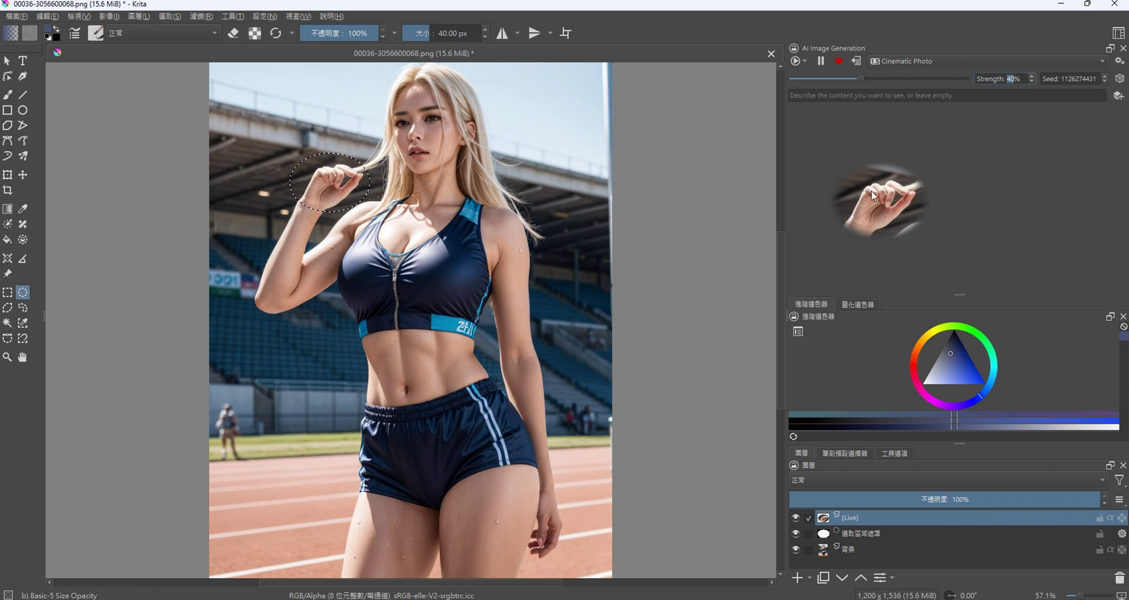
Raise strength to 60% with a new seed and apply it as a second Live layer
left_click(1030, 75)
left_click(1031, 75)
left_click(1031, 75)
left_click(1030, 75)
left_click(1119, 78)
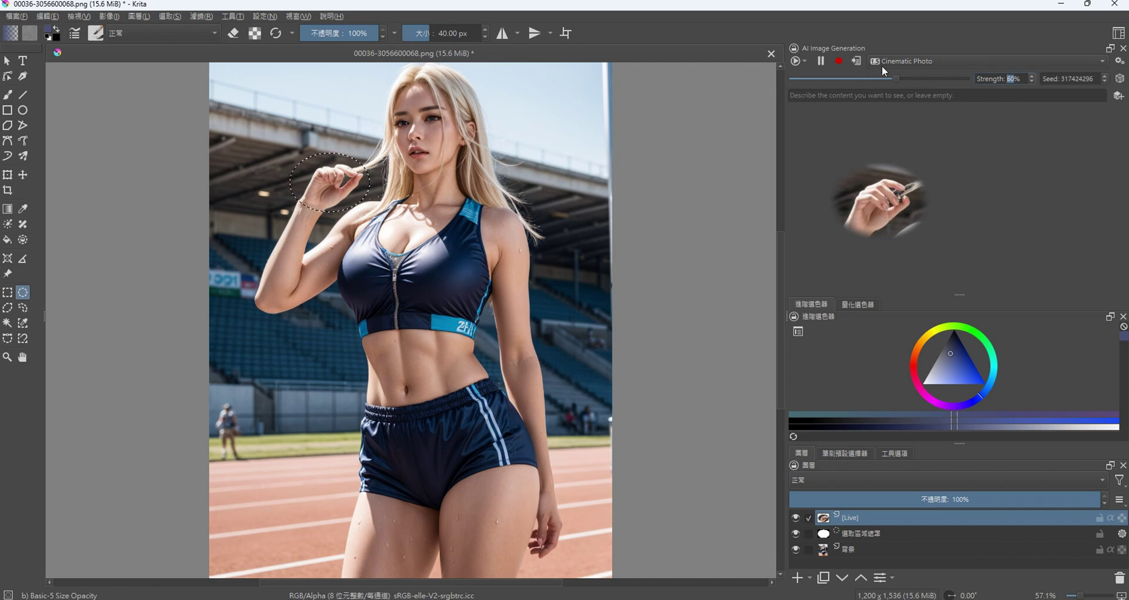
left_click(856, 61)
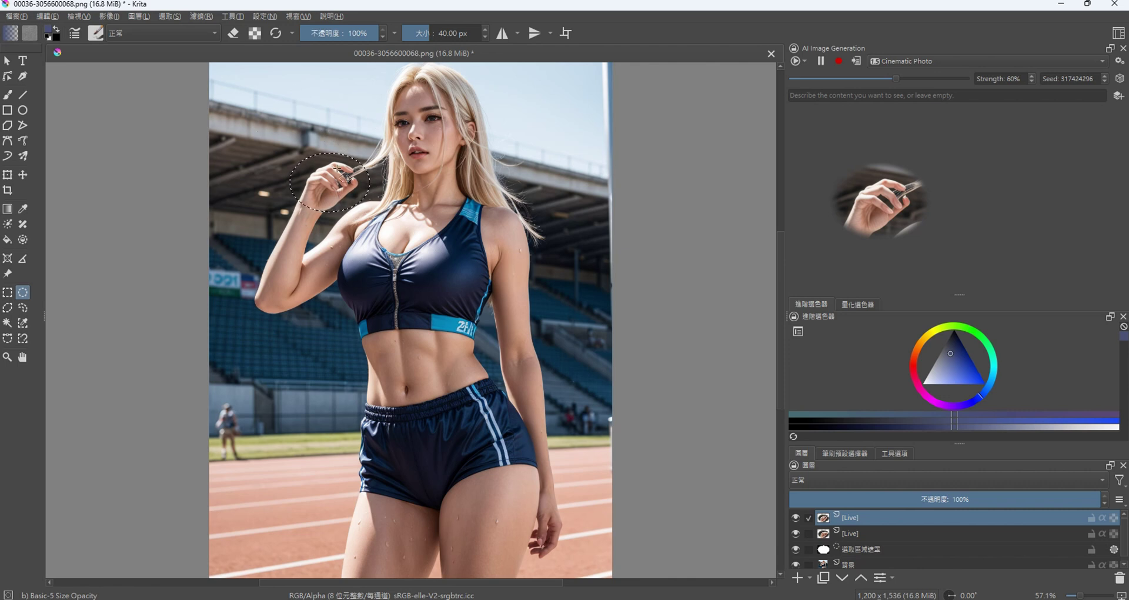
Deselect the hand area and lower the live generation strength to 30%
right_click(356, 199)
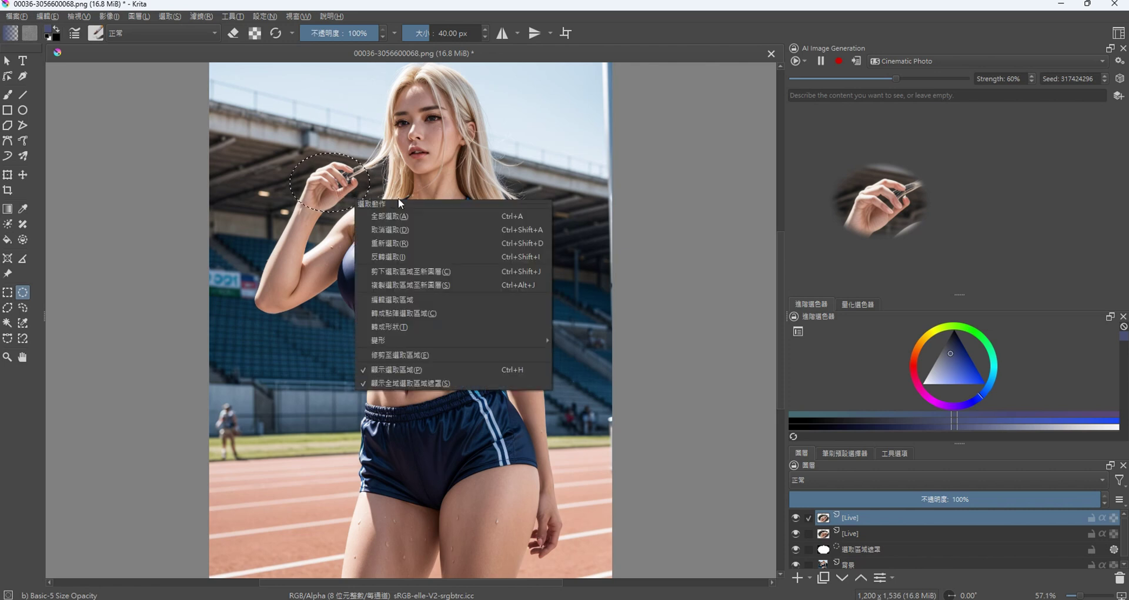
mouse_move(388, 340)
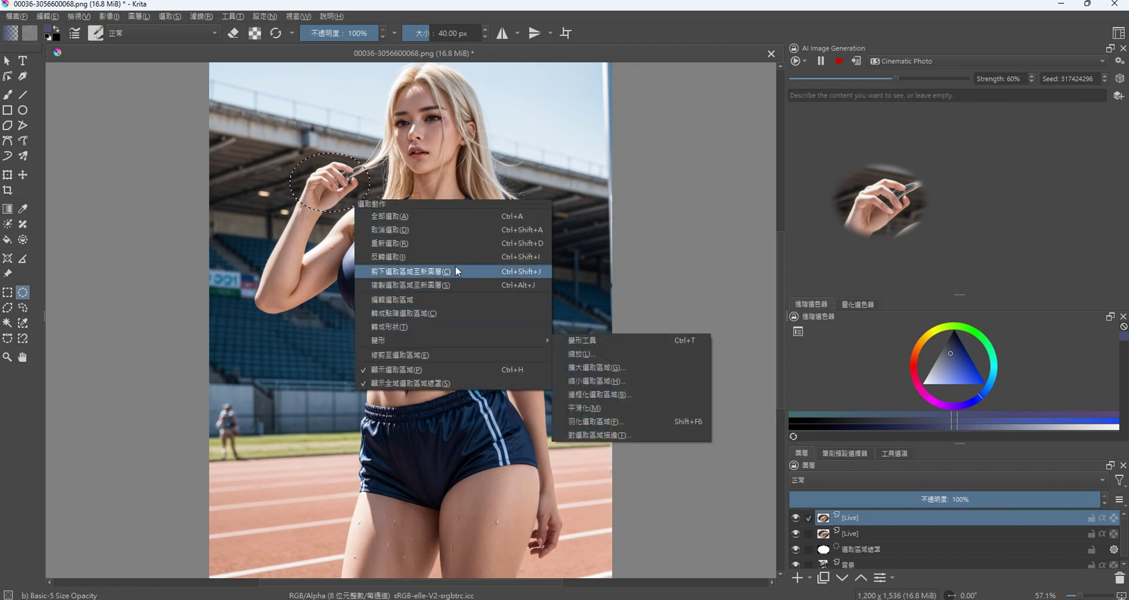
left_click(444, 228)
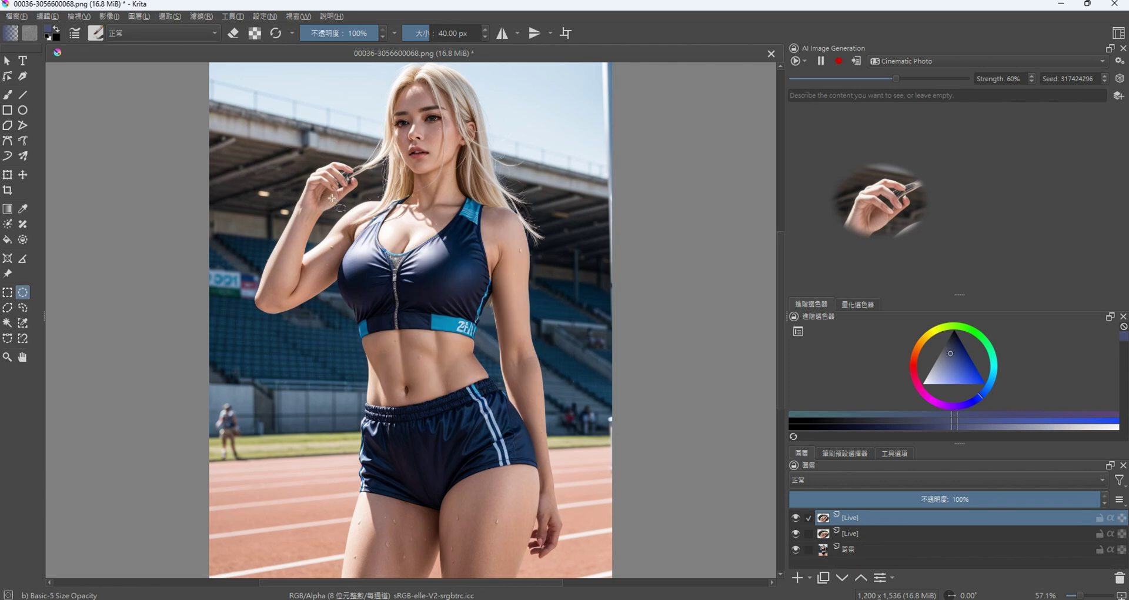
left_click(1031, 82)
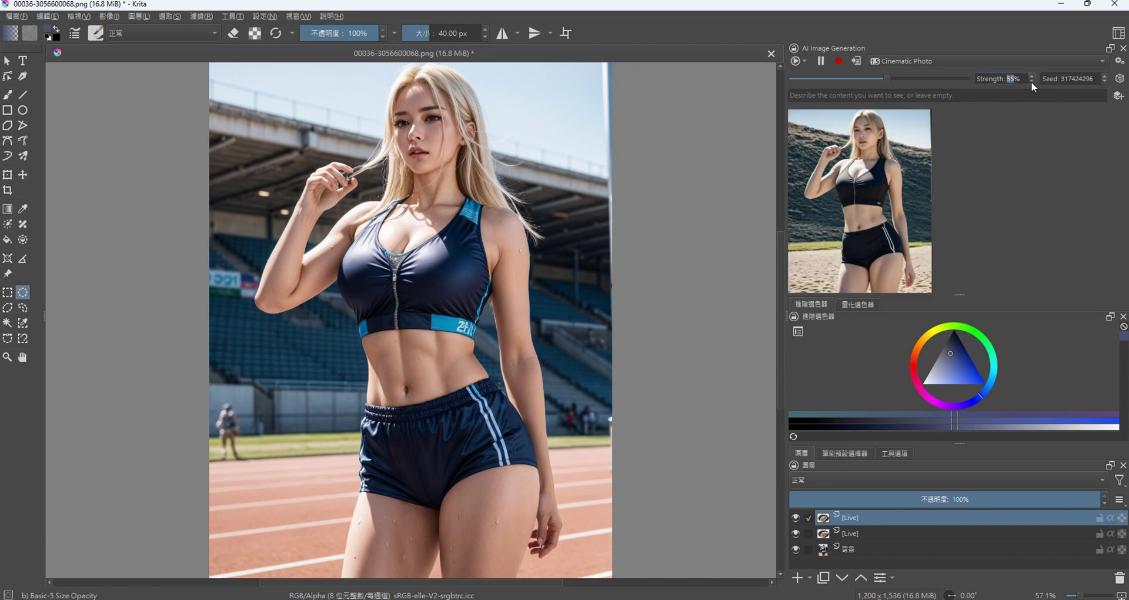
left_click(1031, 81)
left_click(1031, 81)
left_click(1031, 81)
left_click(1031, 81)
left_click(1032, 81)
left_click(16, 16)
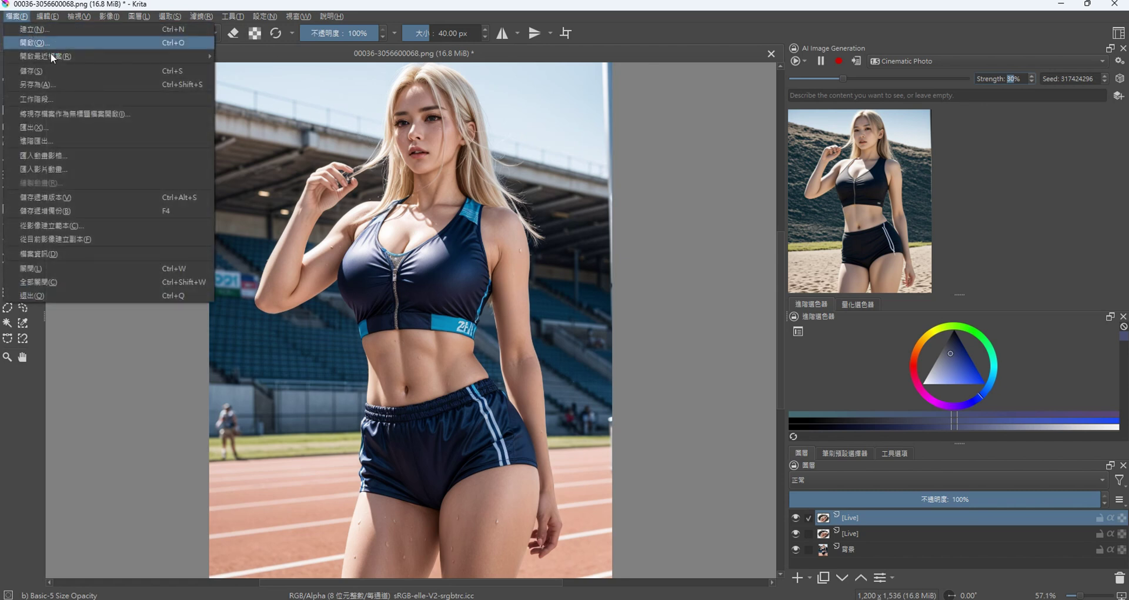
Save as PNG, overwriting 00036-3056600068.png and accepting the PNG options
left_click(60, 84)
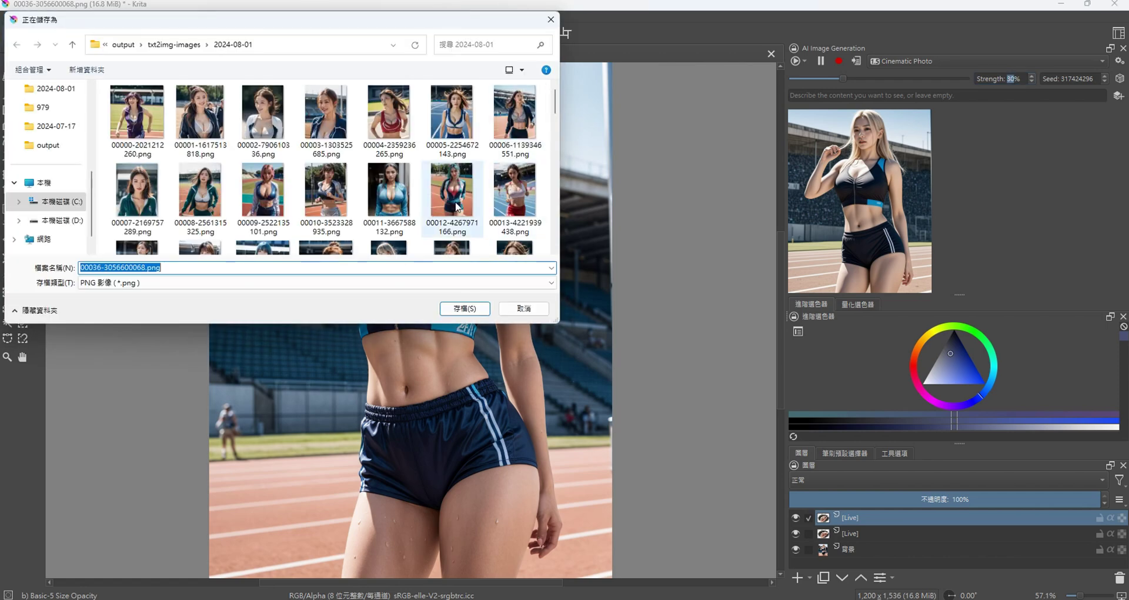
left_click(458, 308)
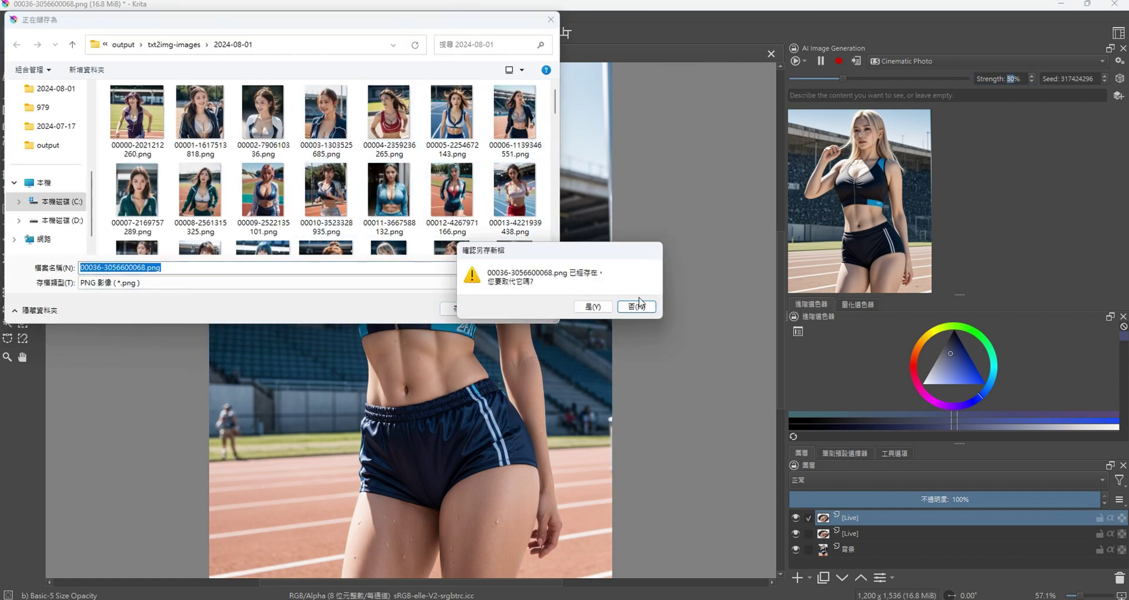
left_click(592, 307)
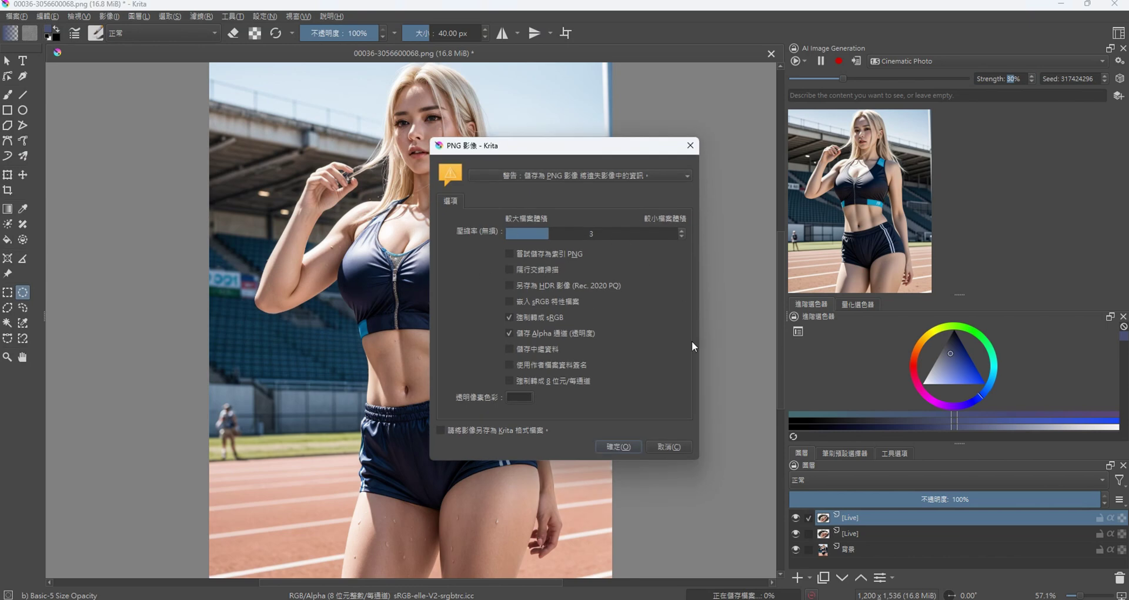
left_click(628, 447)
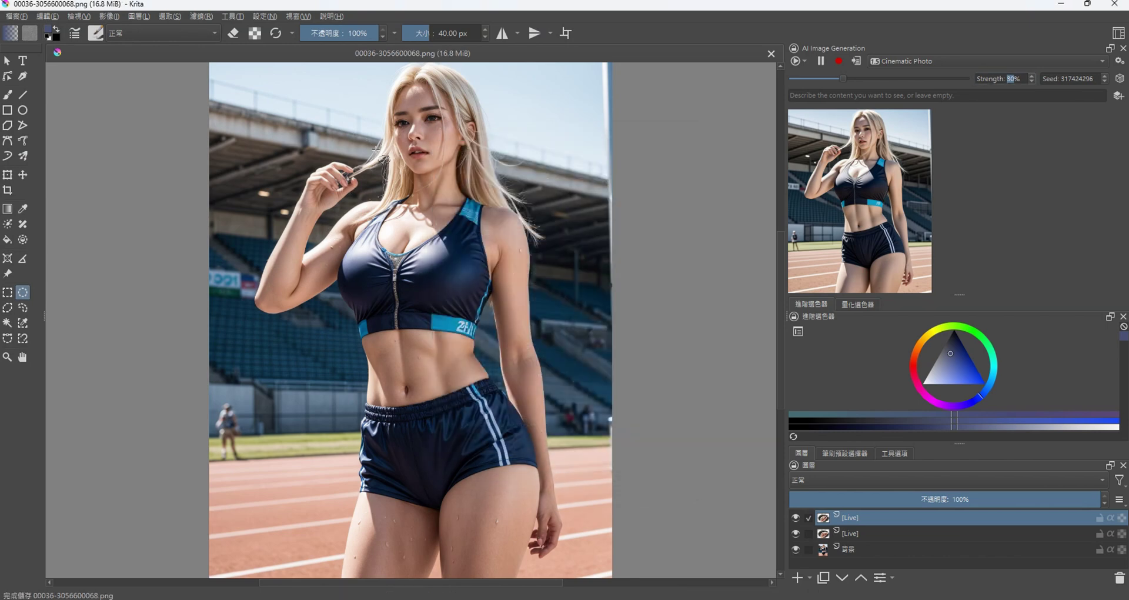